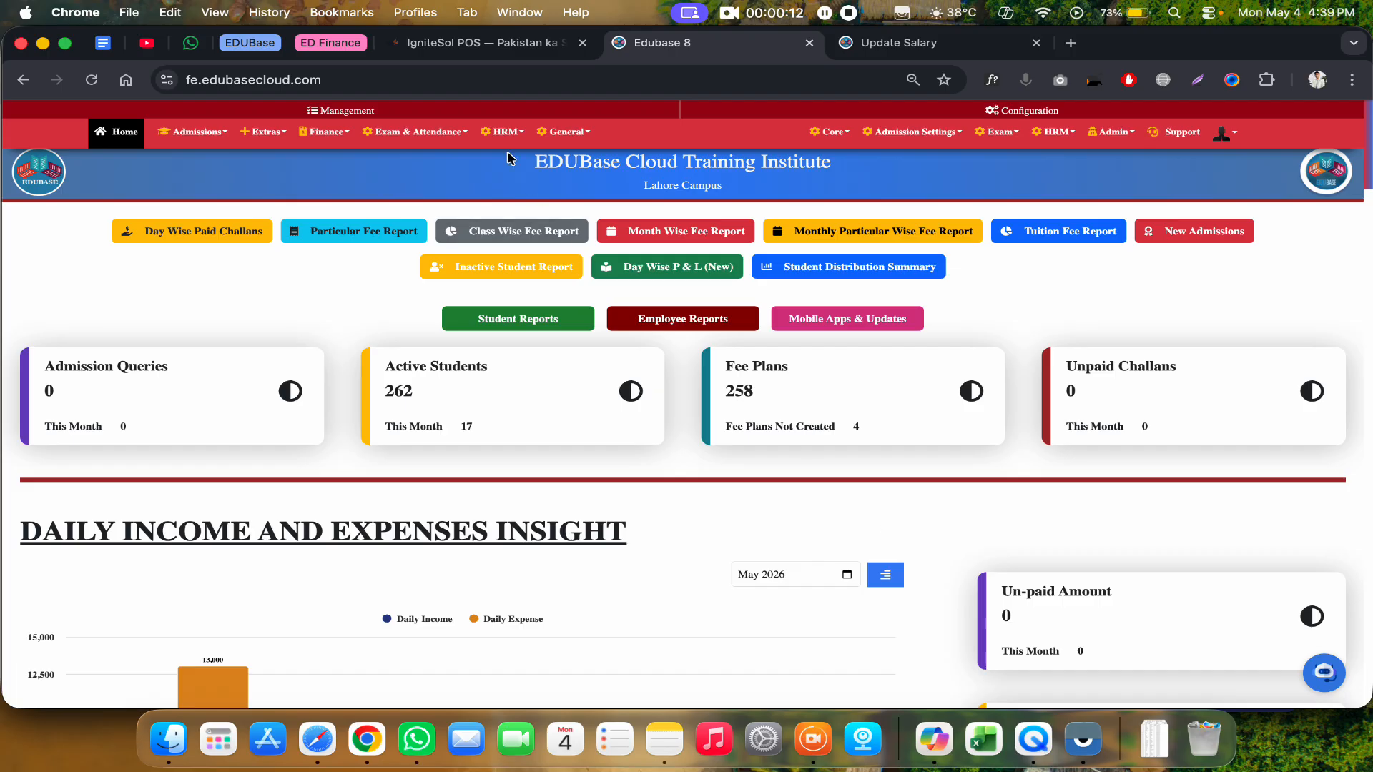
# Open the HRM Advance Salary approval list
pyautogui.click(503, 132)
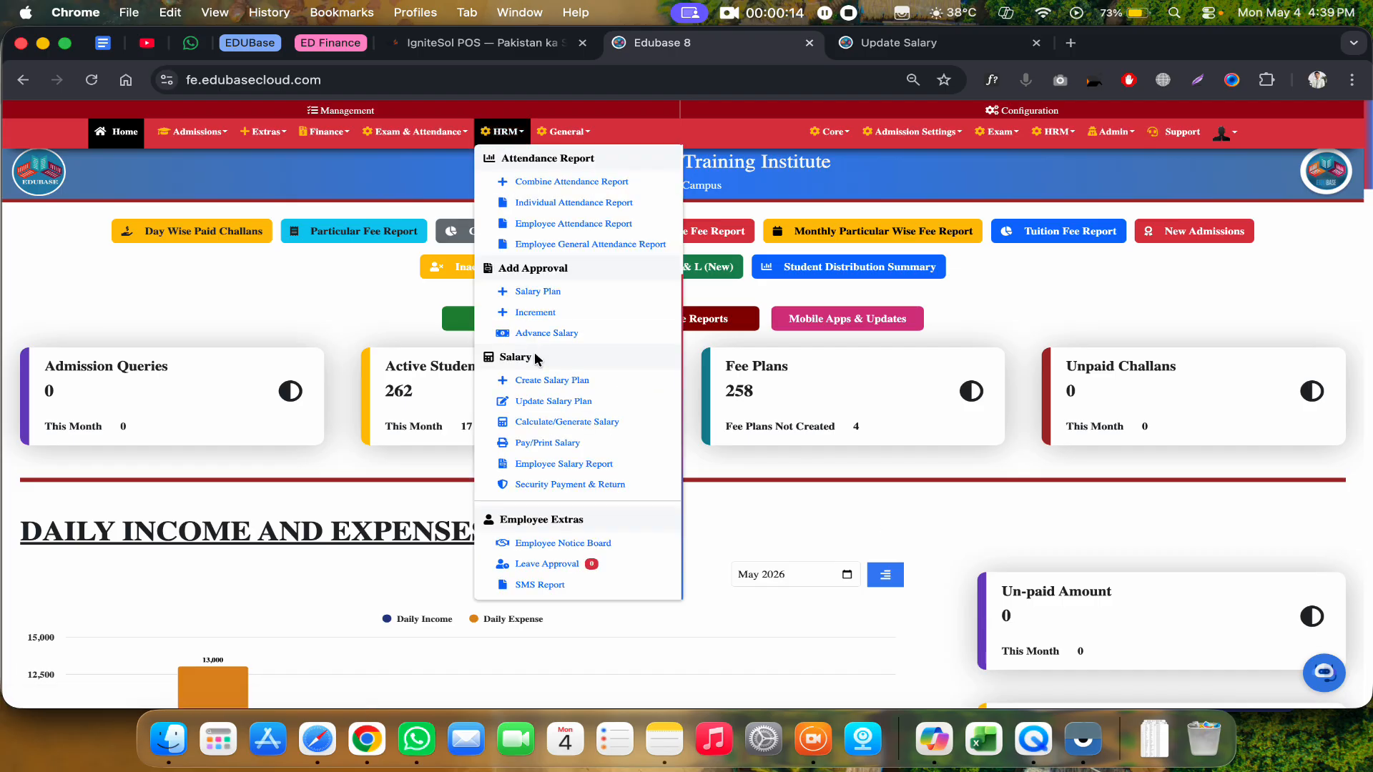
pyautogui.scroll(-2, 535, 372)
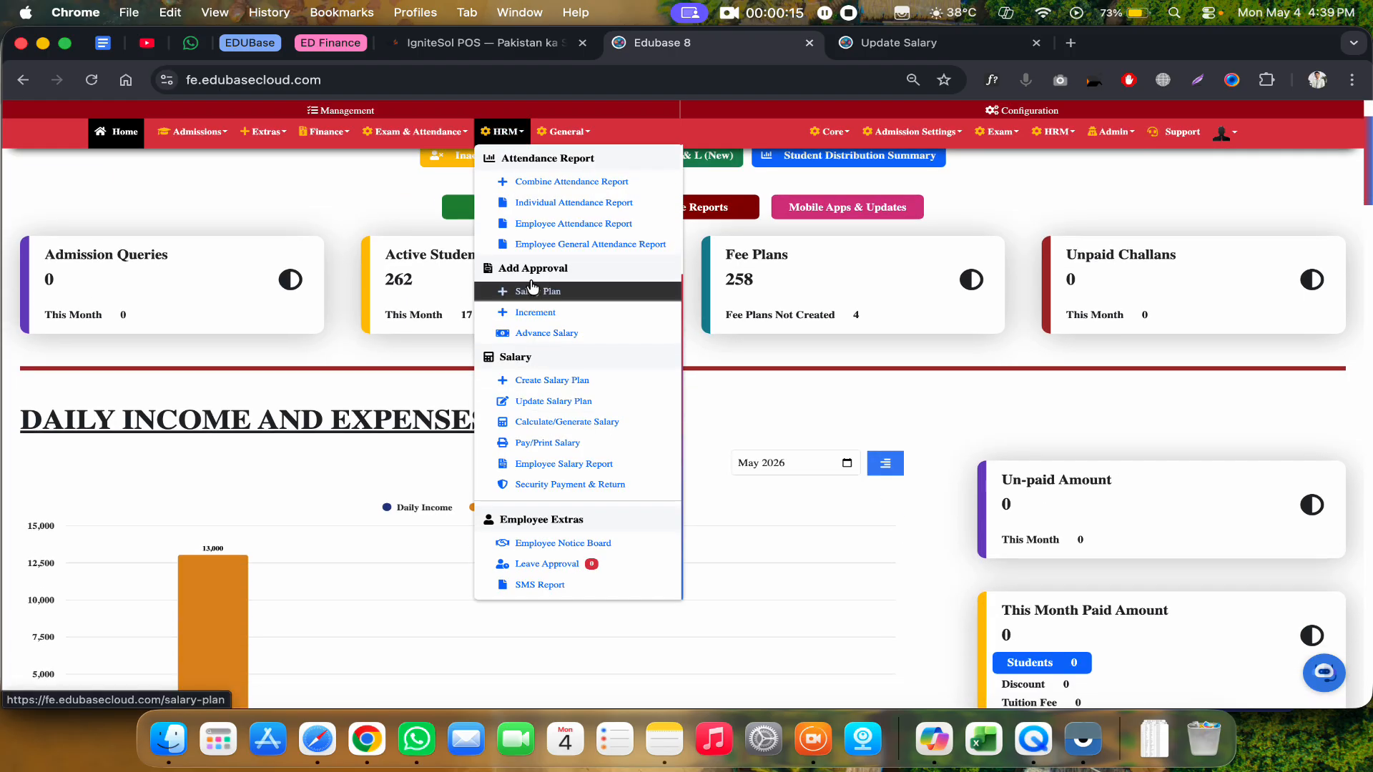
pyautogui.click(540, 334)
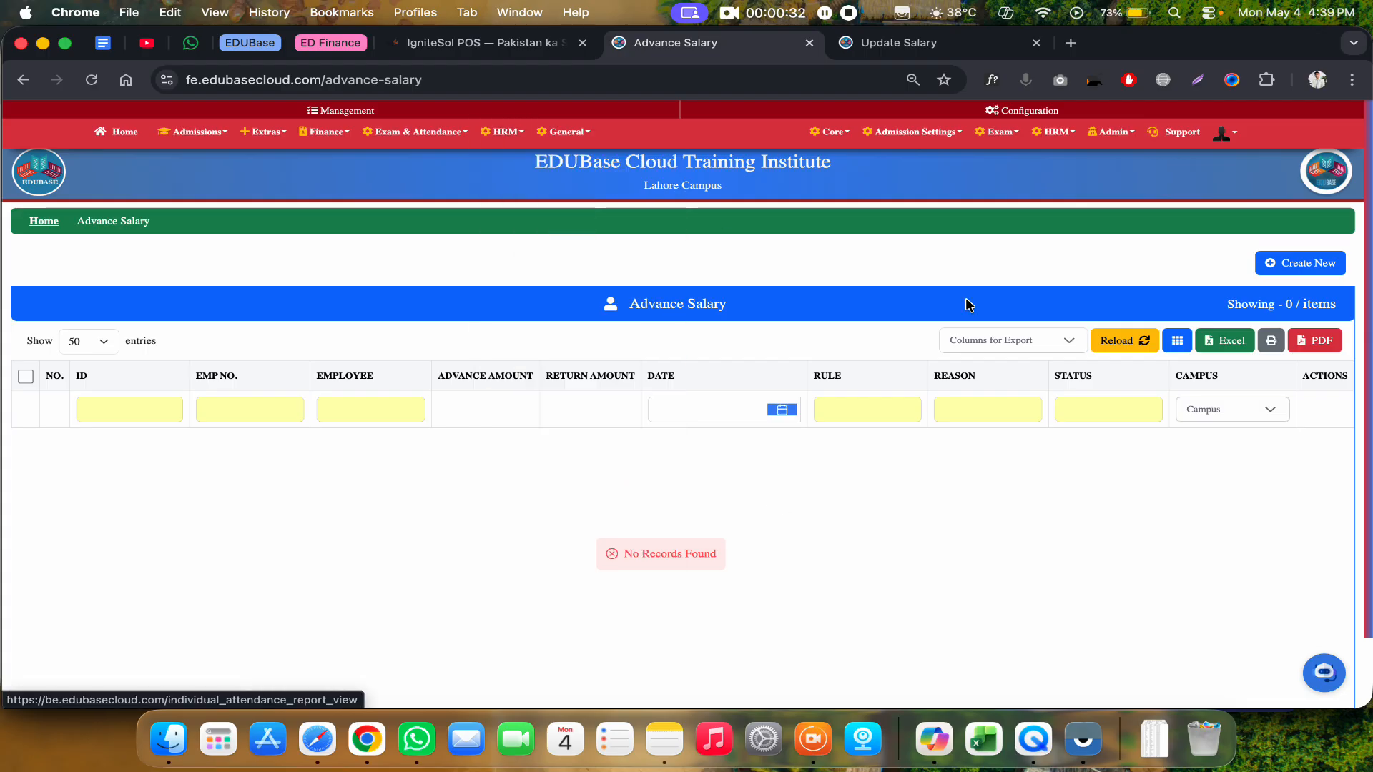
# View the blank form for creating an advance salary record and return to the Advance Salary list
pyautogui.click(1300, 264)
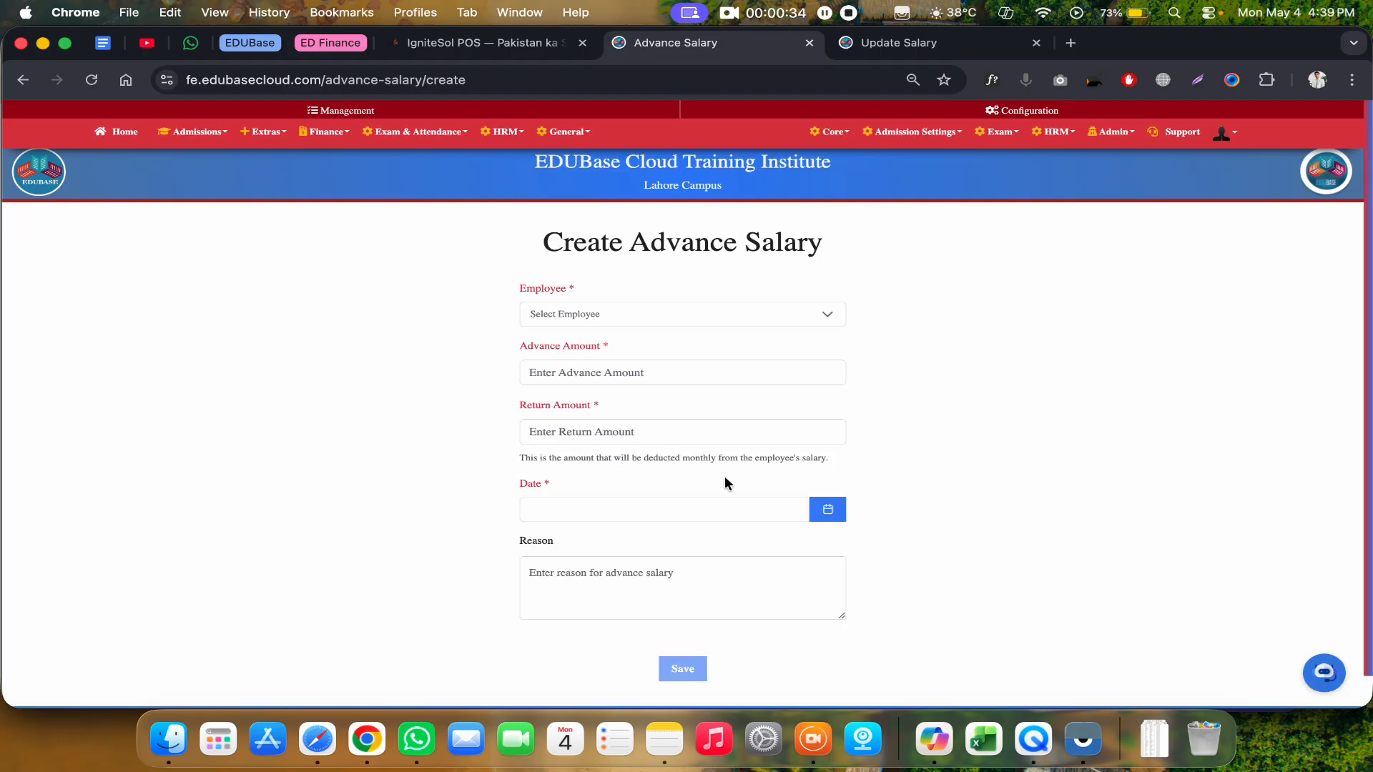
pyautogui.click(707, 578)
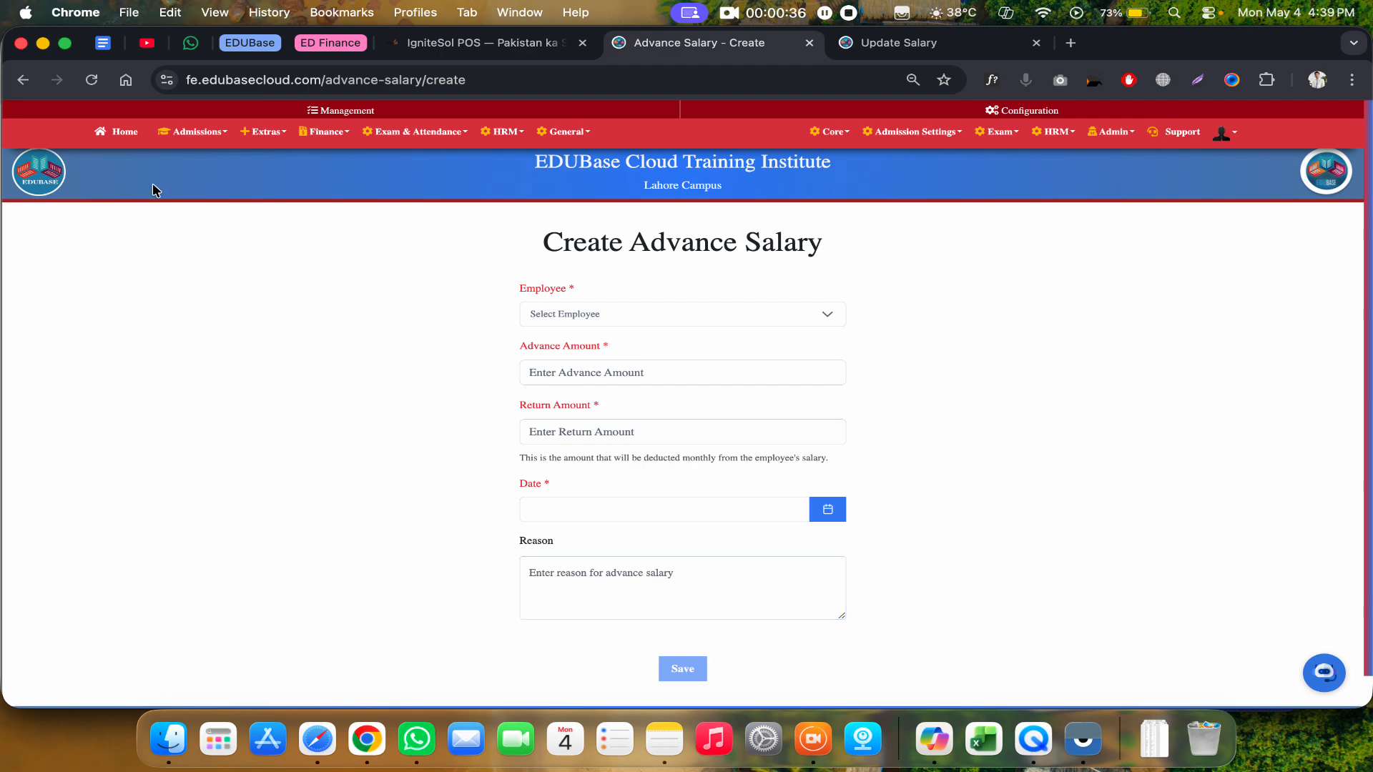
pyautogui.click(26, 81)
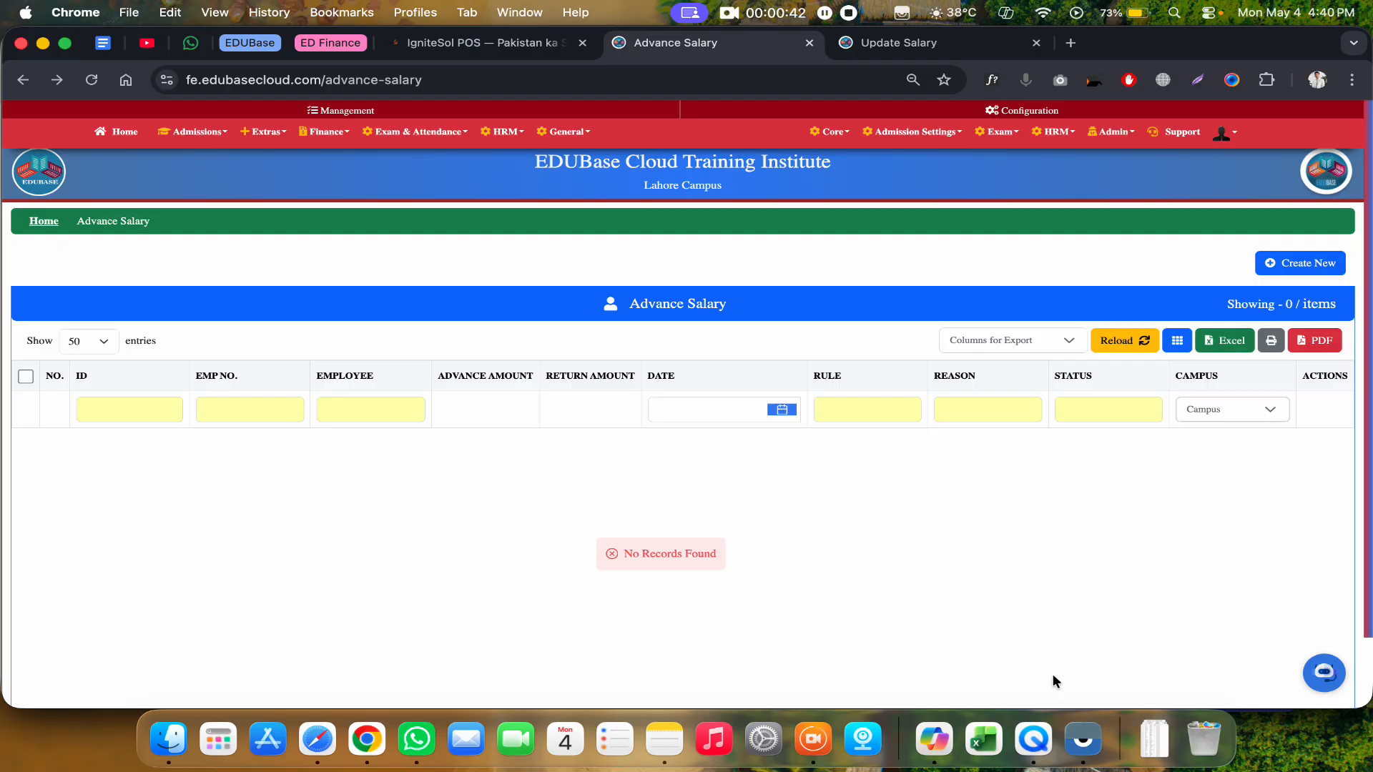
# Switch to the Vysor phone mirror and start a new advance salary request in the employee app
pyautogui.click(1088, 744)
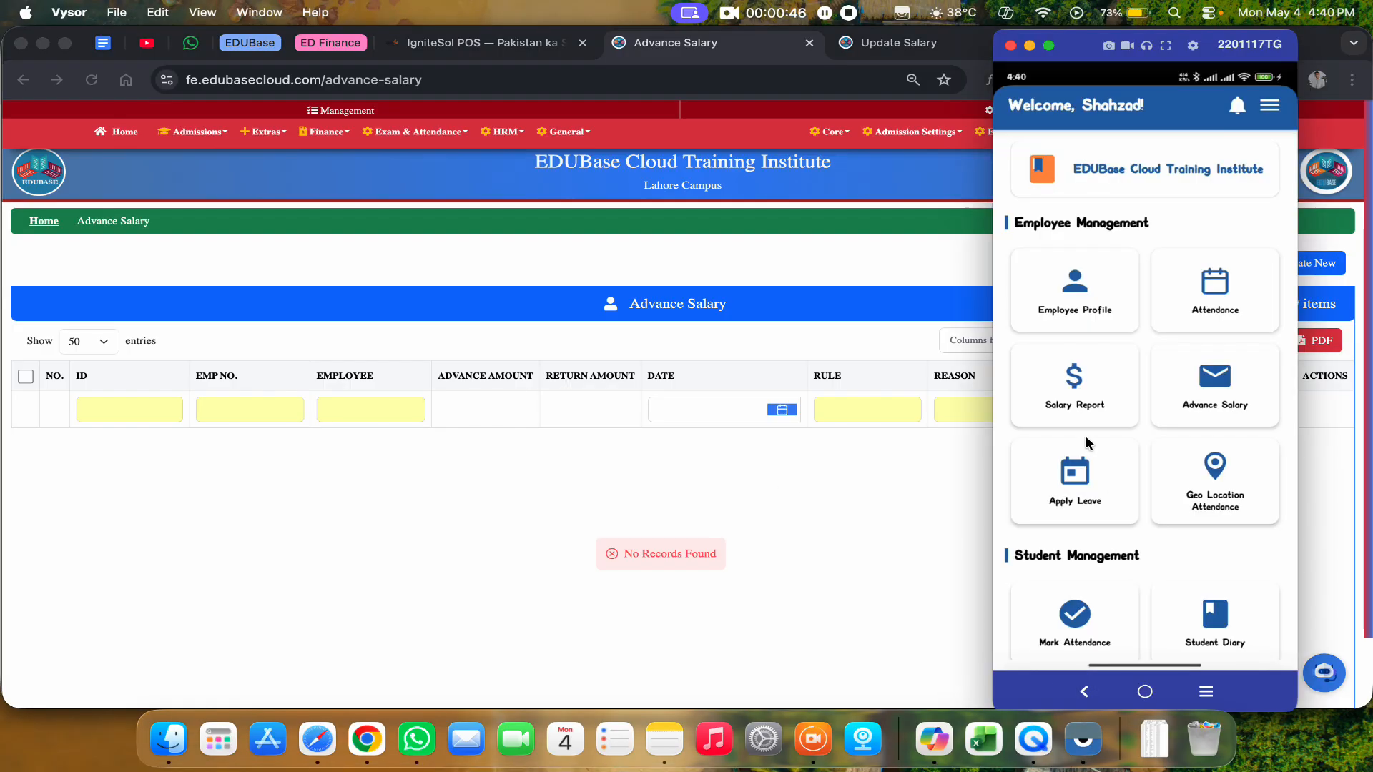
pyautogui.scroll(-3, 1085, 436)
pyautogui.scroll(3, 1085, 436)
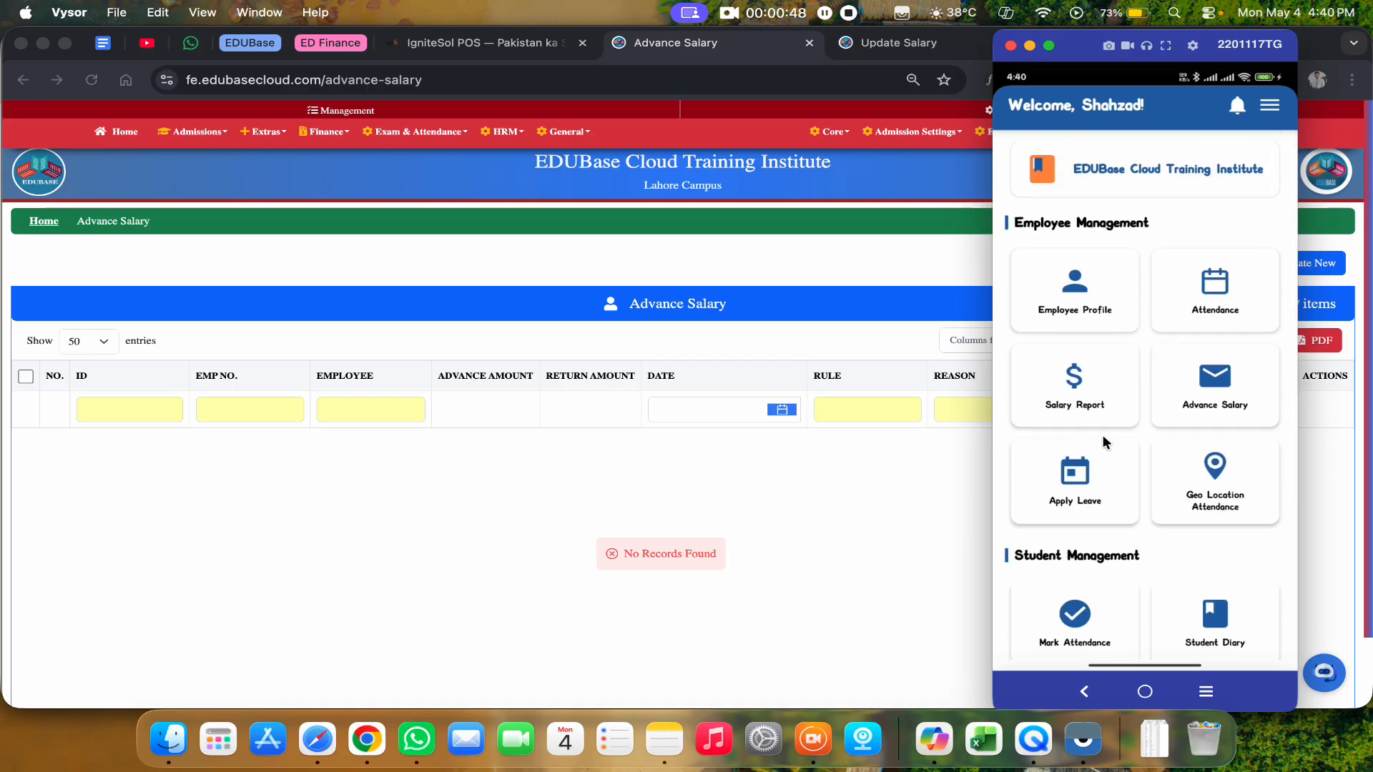
pyautogui.click(1202, 398)
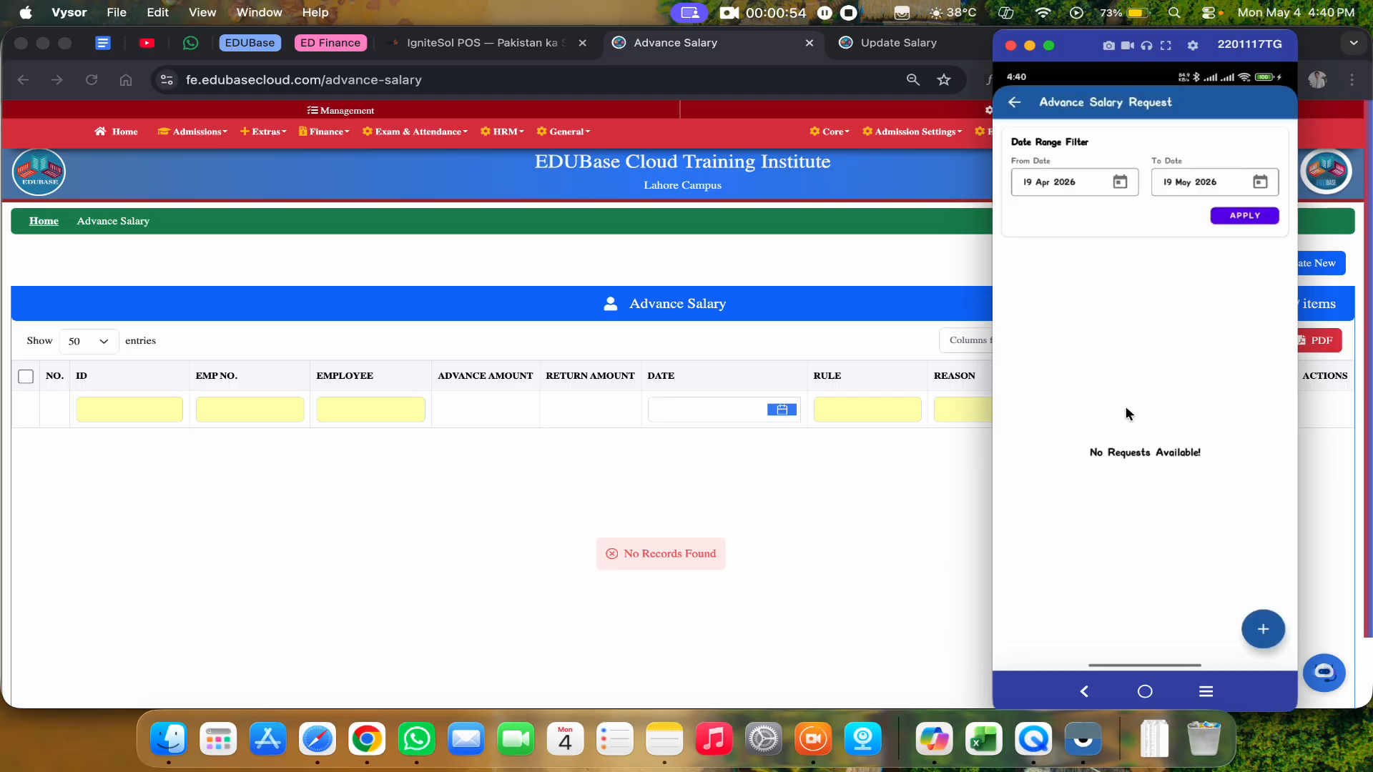
pyautogui.click(1263, 631)
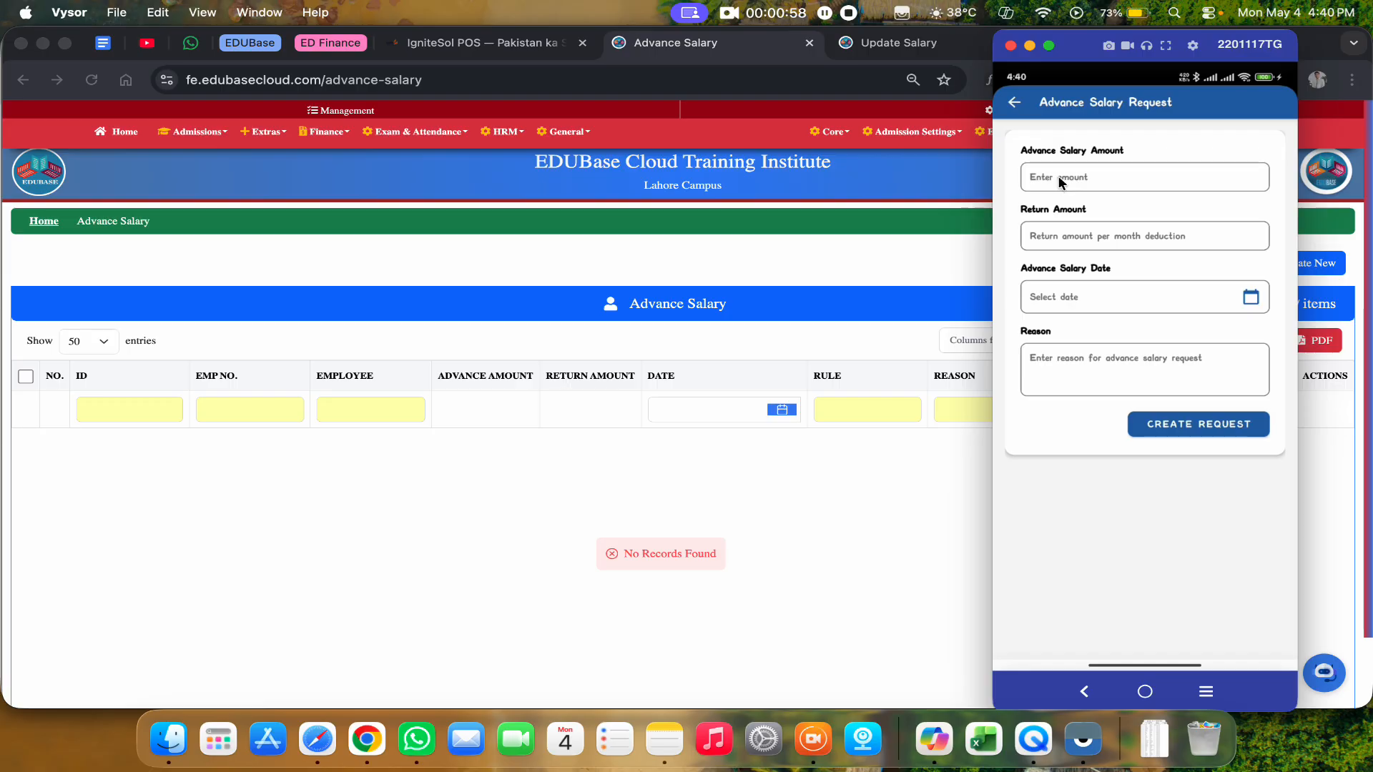
# Set the request's advance salary amount and monthly return amount to 10000 each, dated 05 May 2026
pyautogui.click(1058, 177)
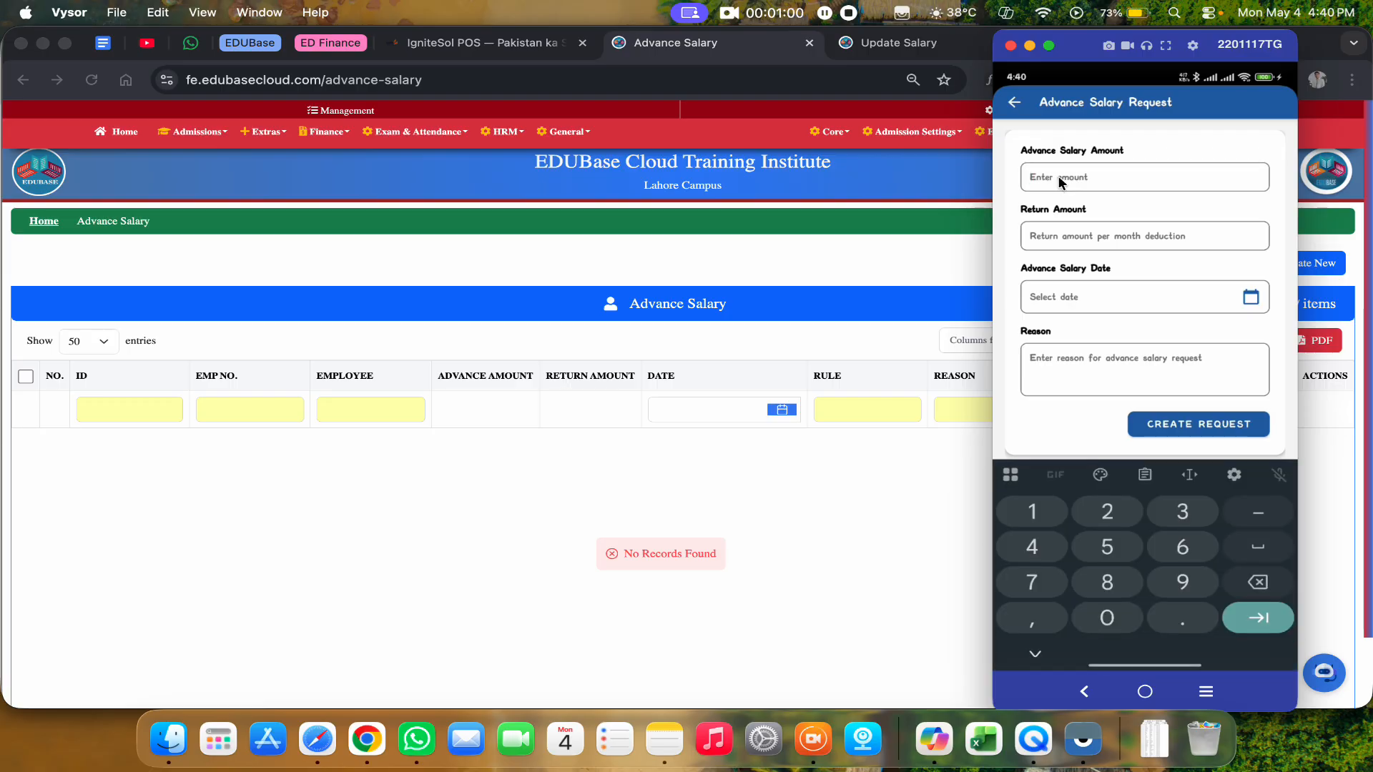
pyautogui.write('10000')
pyautogui.click(1052, 230)
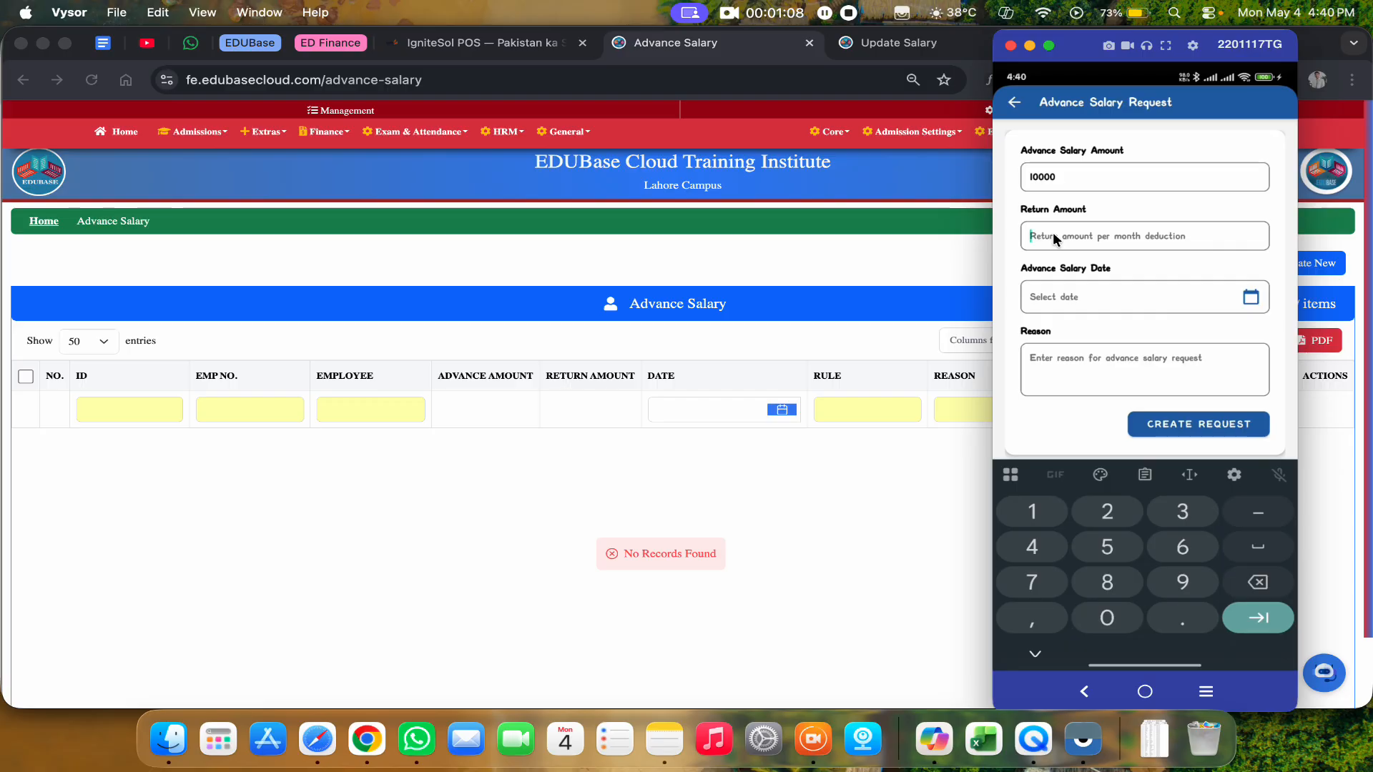
pyautogui.write('10000')
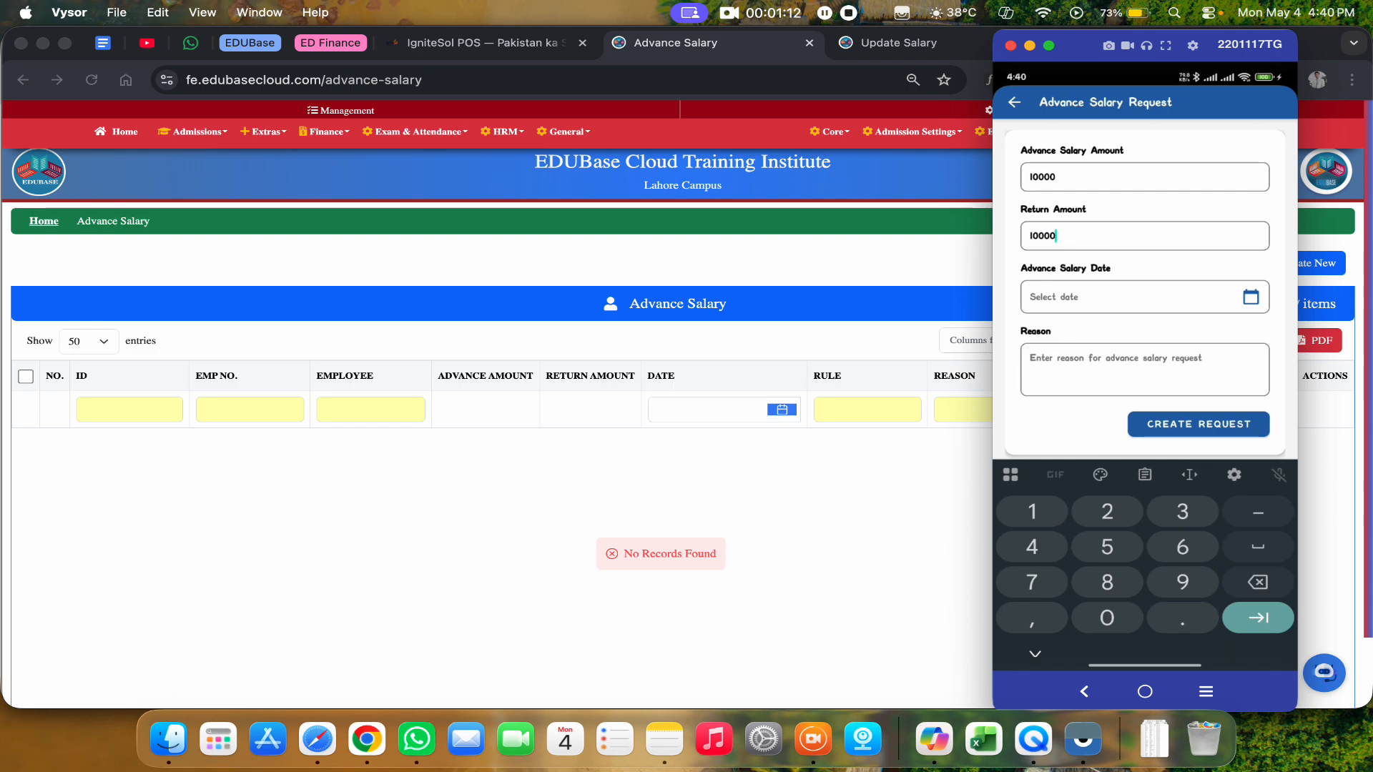
pyautogui.click(1251, 297)
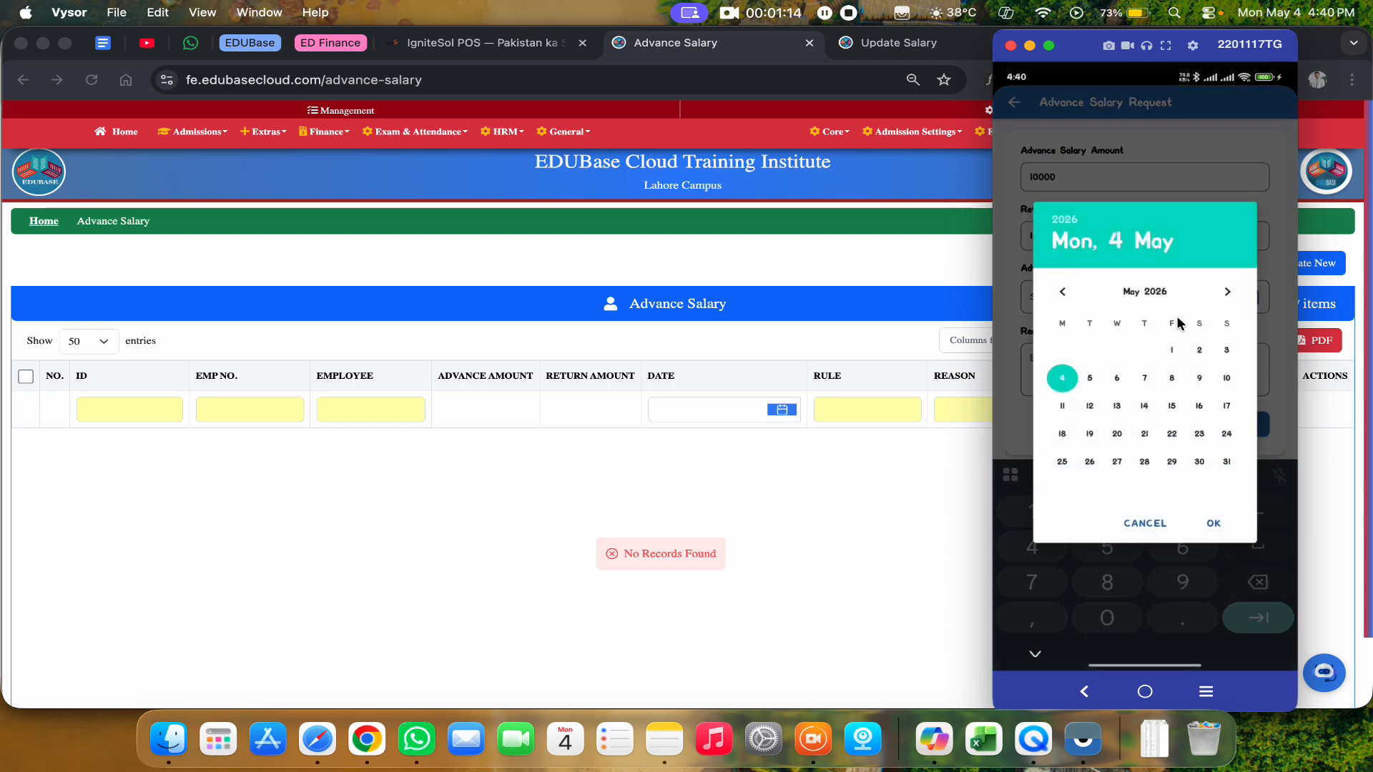
pyautogui.click(1088, 379)
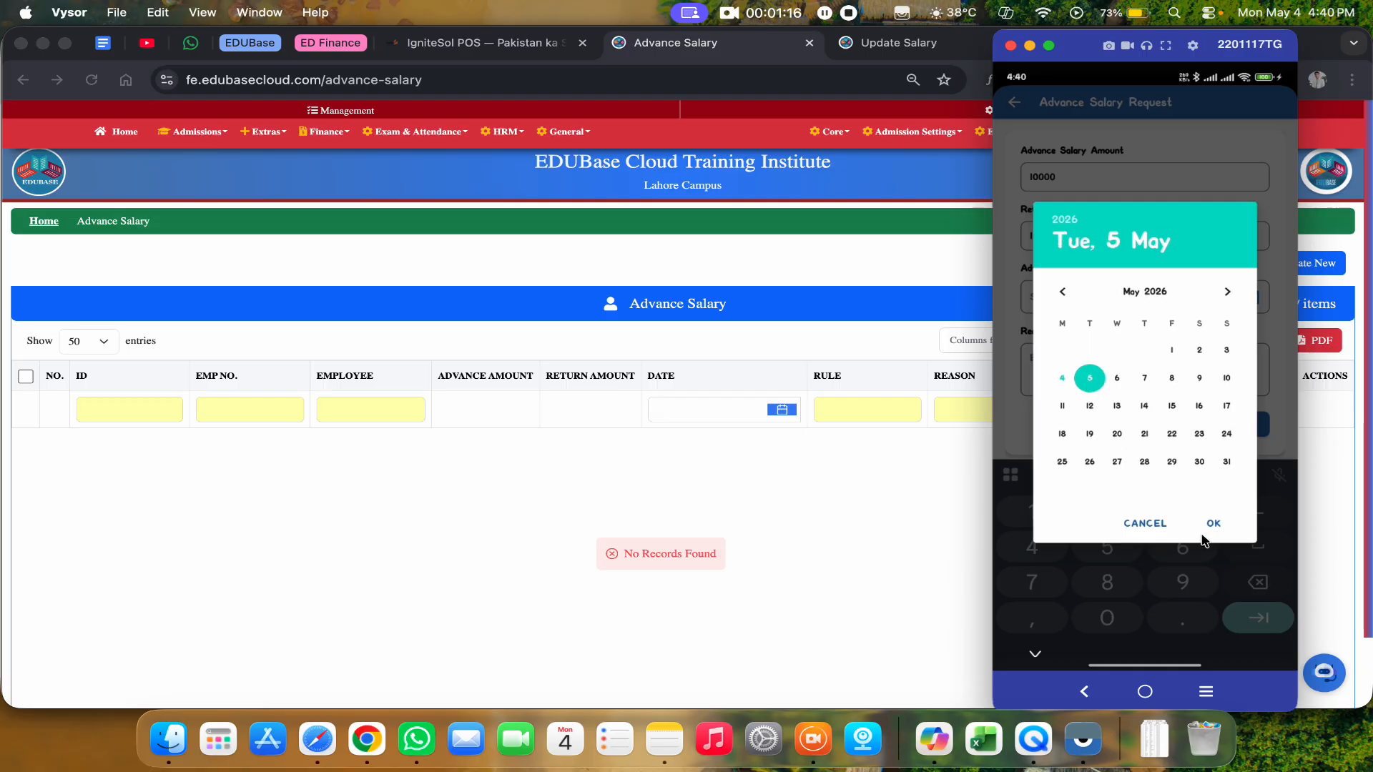
pyautogui.click(1212, 523)
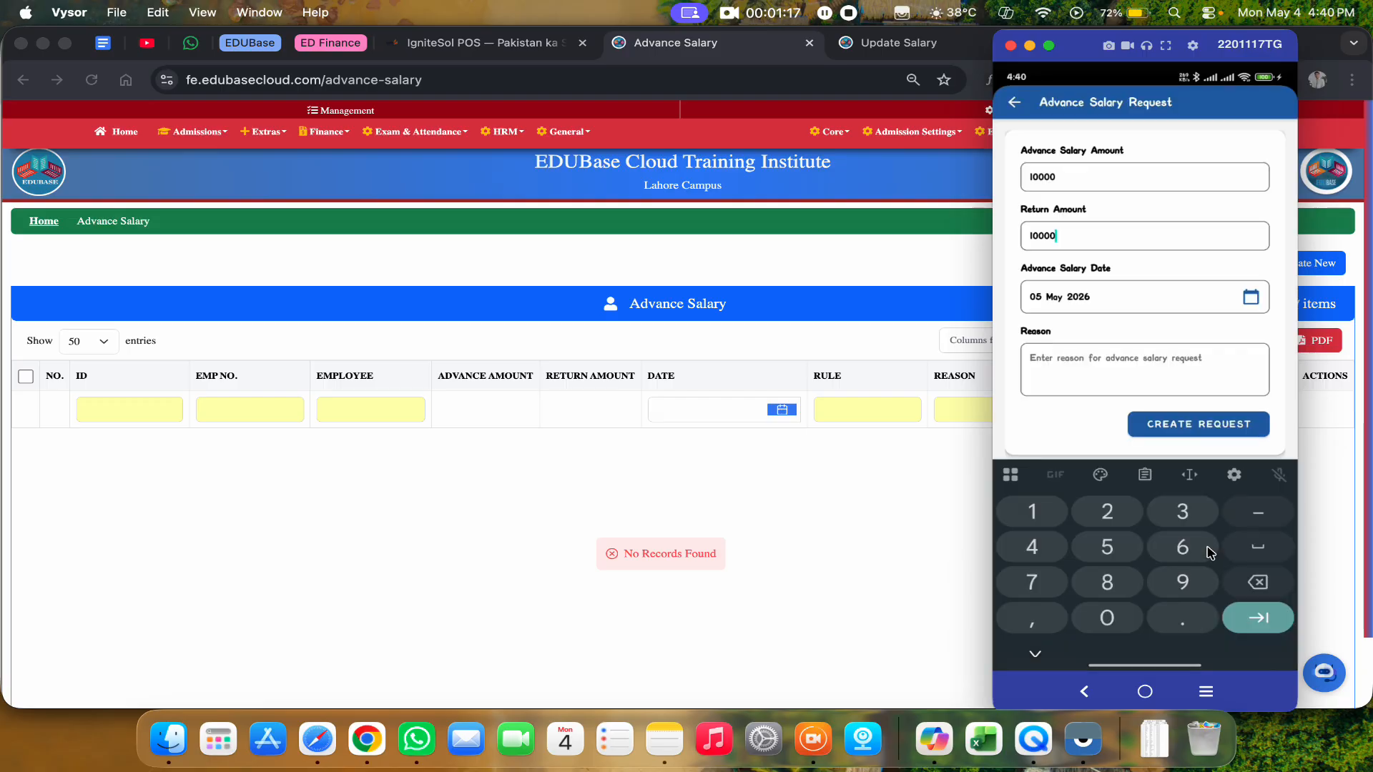
# Enter "For Urgent work" as the reason and submit the advance salary request
pyautogui.click(1116, 368)
pyautogui.write('Ur')
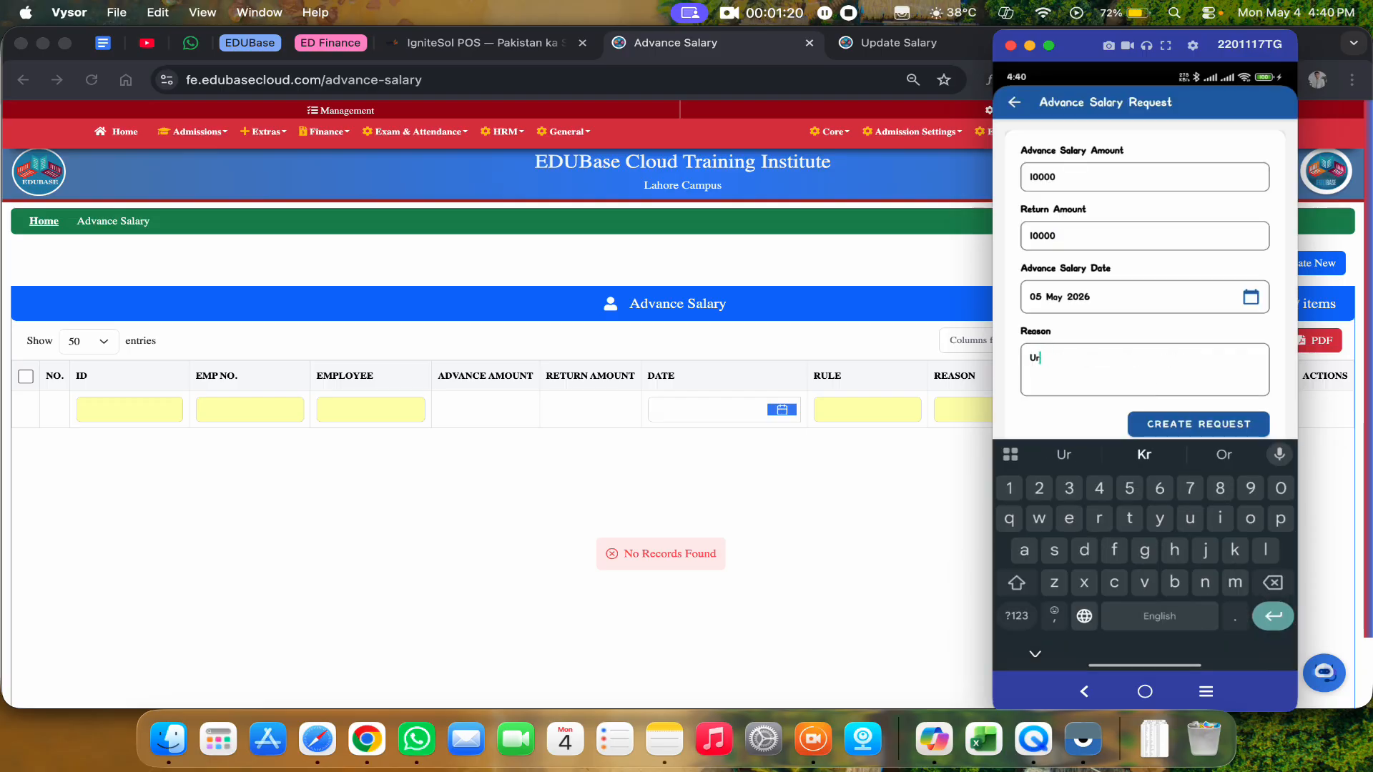
pyautogui.press('BackSpace')
pyautogui.press('BackSpace')
pyautogui.write('For u')
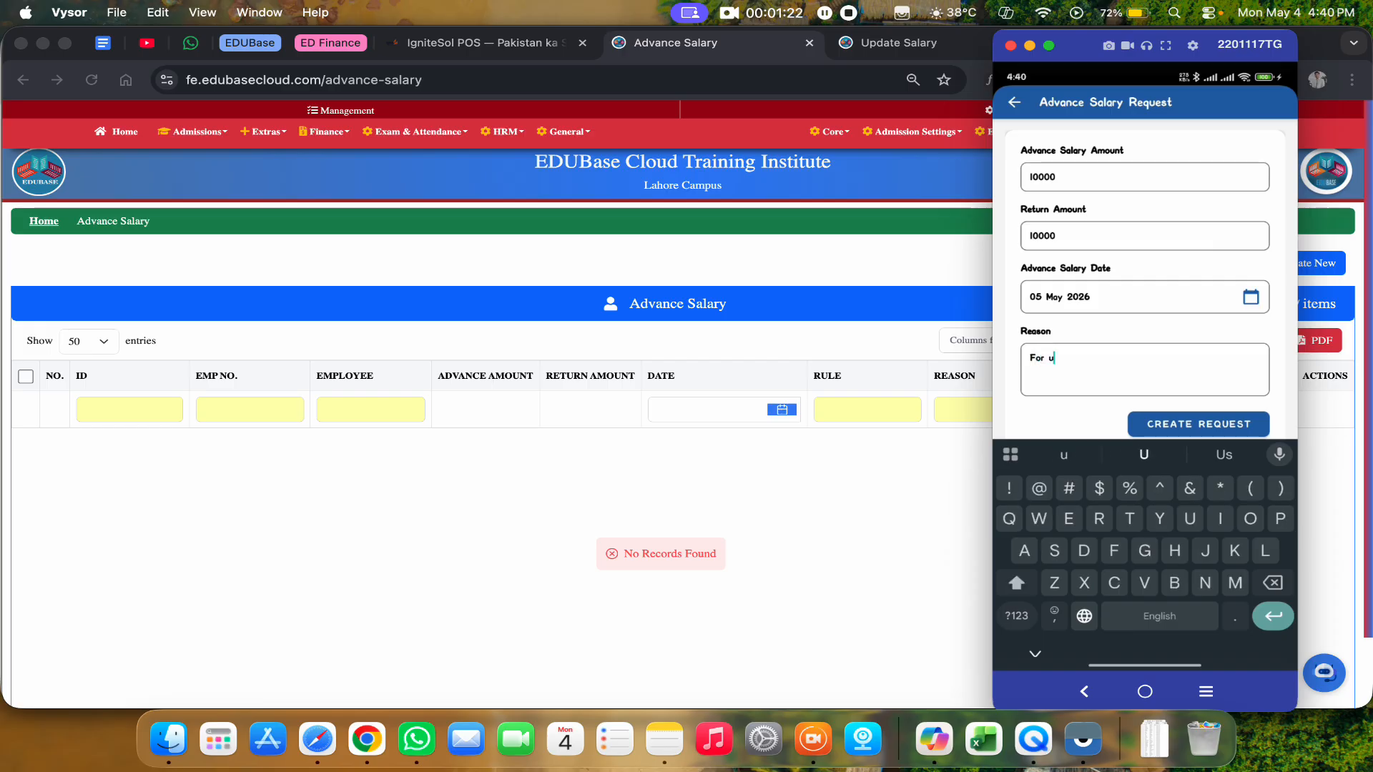
pyautogui.write('rgent ')
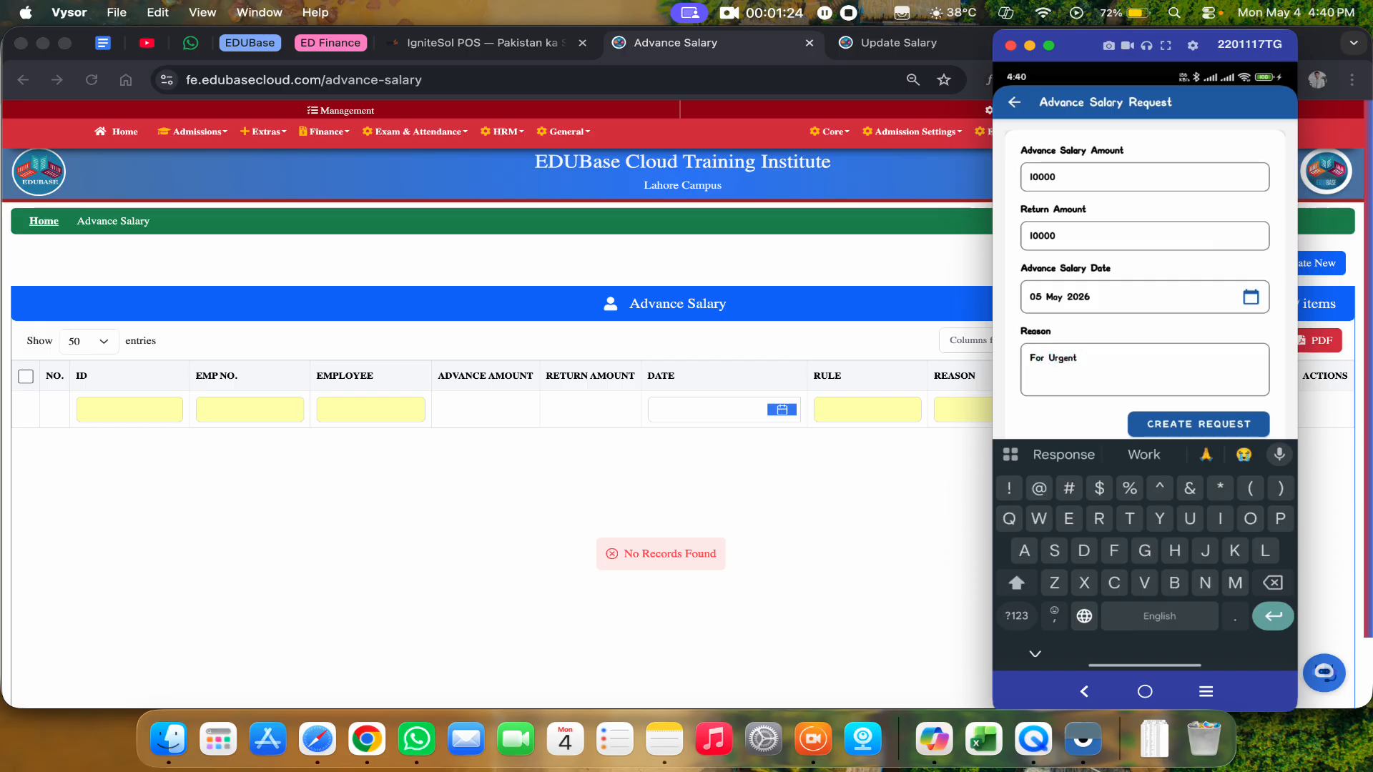
pyautogui.write('work')
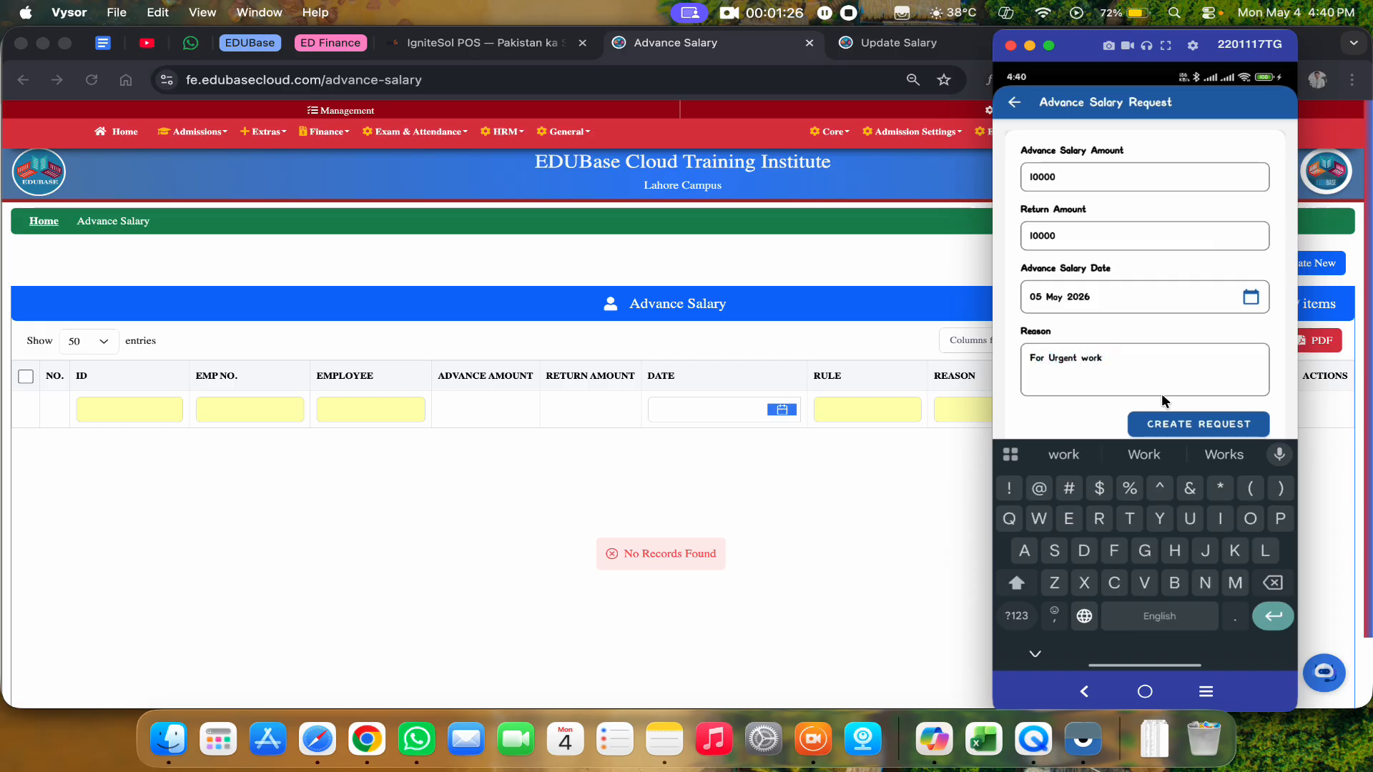
pyautogui.click(1165, 424)
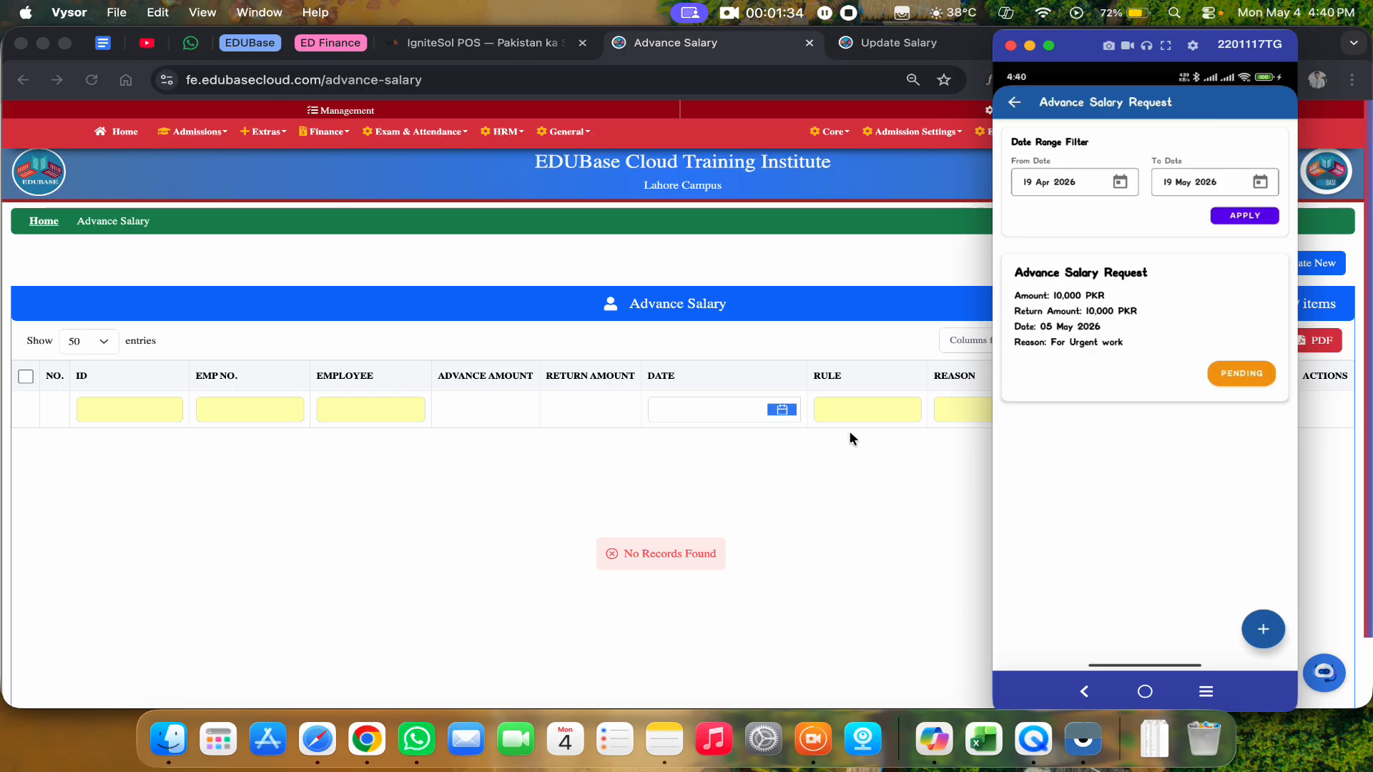
# Switch to Chrome, reload the Advance Salary list and review the new request's amounts, date and reason
pyautogui.click(755, 464)
pyautogui.click(90, 81)
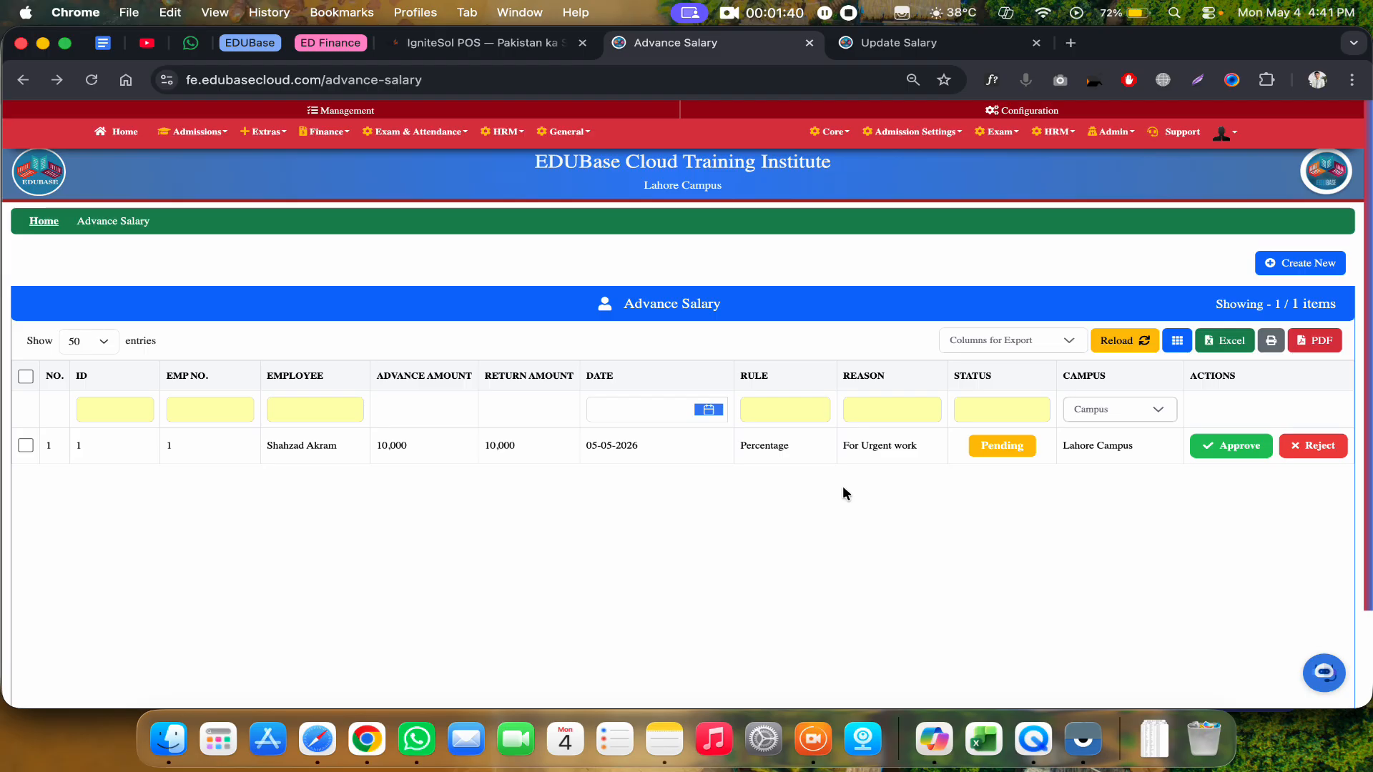
pyautogui.doubleClick(384, 447)
pyautogui.doubleClick(502, 445)
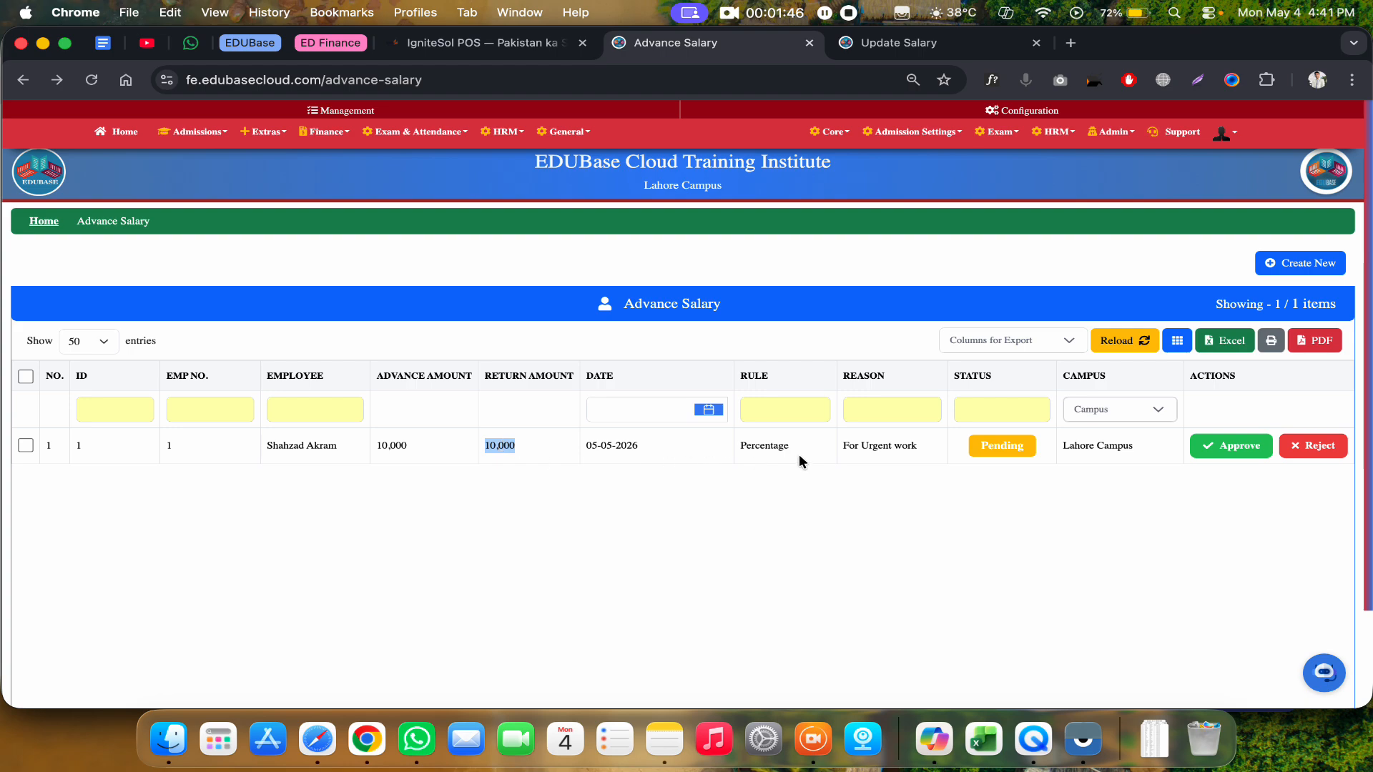
pyautogui.doubleClick(625, 446)
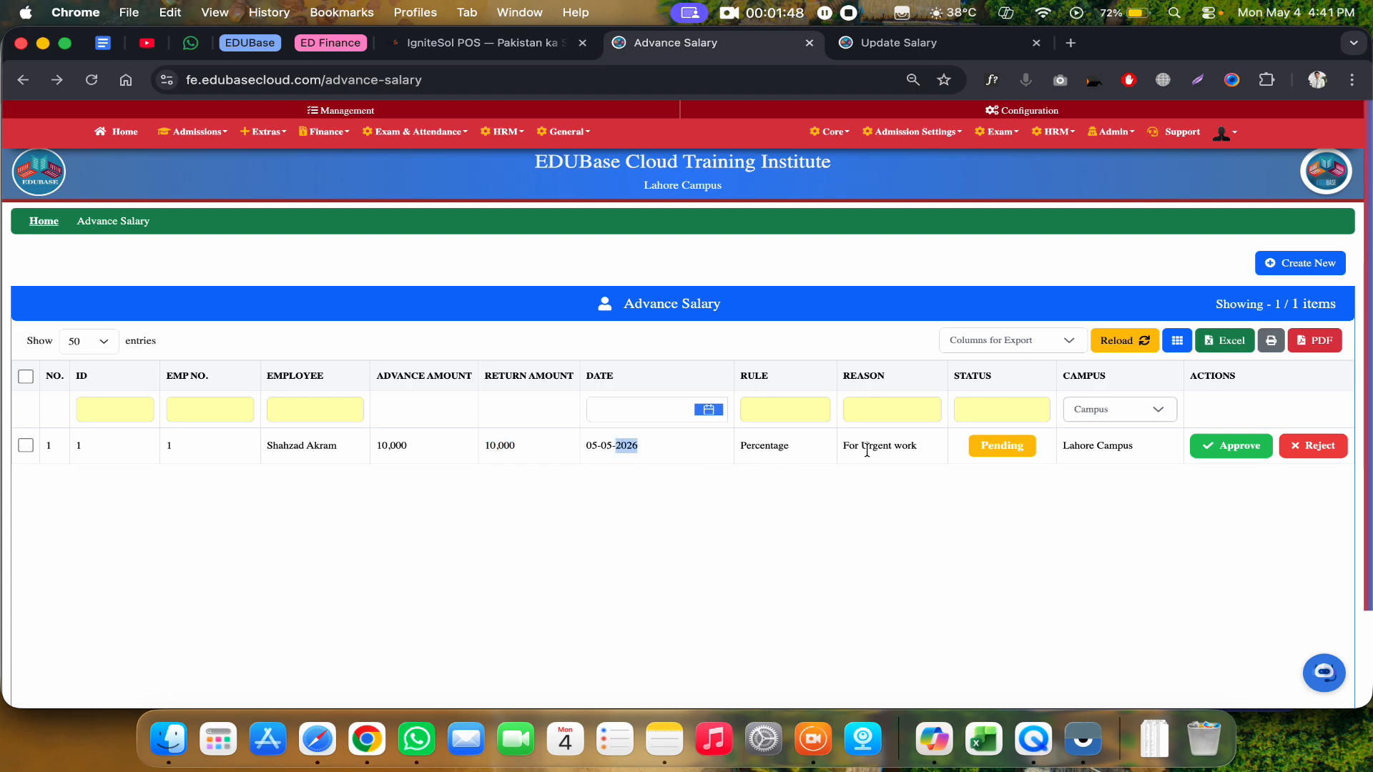
pyautogui.doubleClick(875, 444)
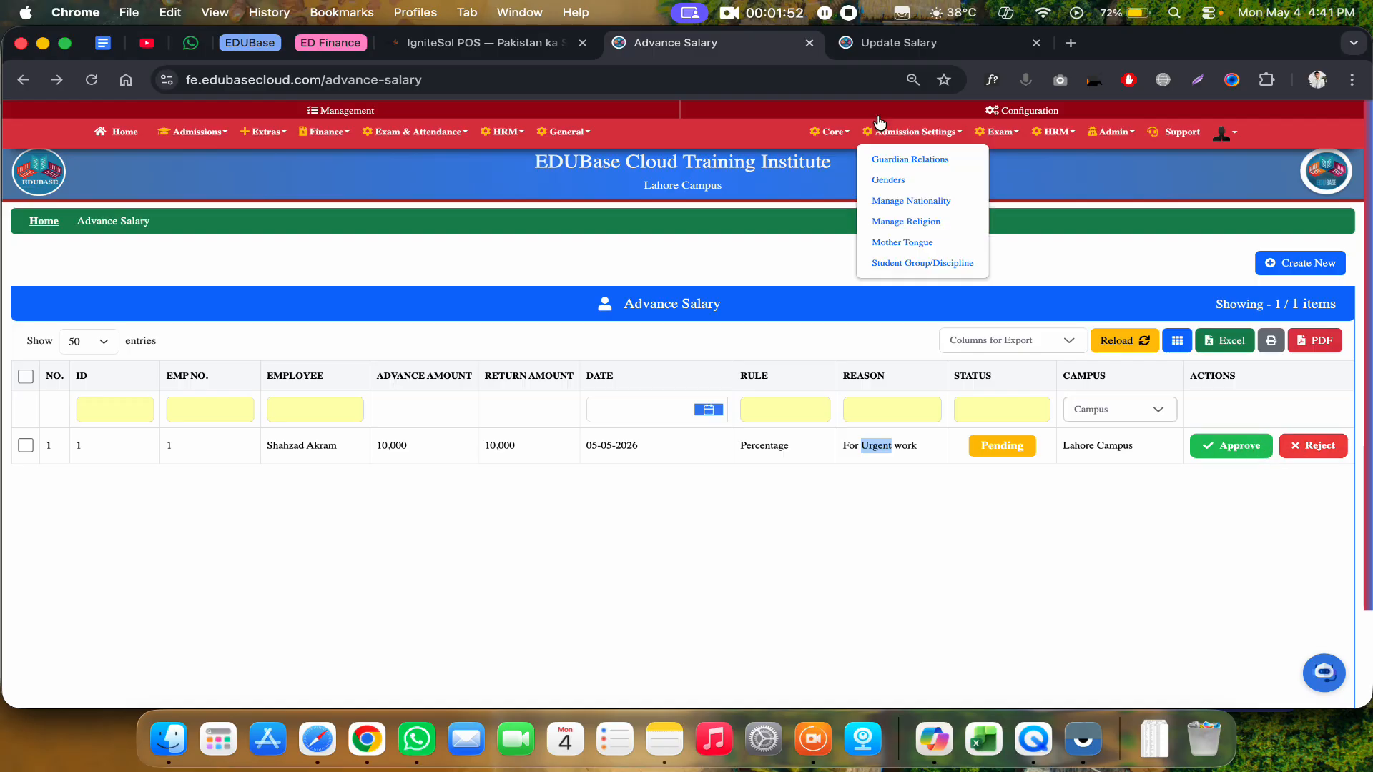
# Reload the Update Salary page and check the employee's Advance Salary deduction fields before approval
pyautogui.click(886, 53)
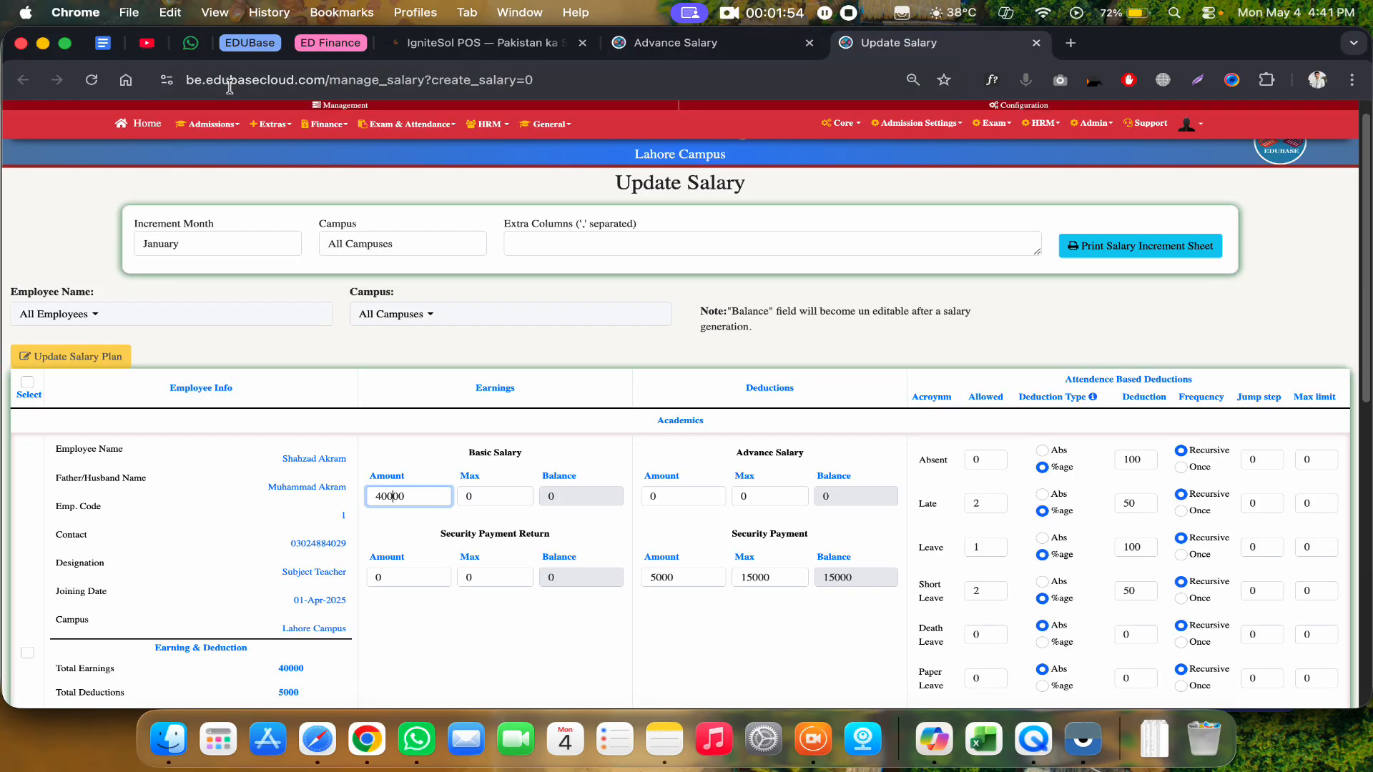
pyautogui.click(91, 81)
pyautogui.moveTo(489, 126)
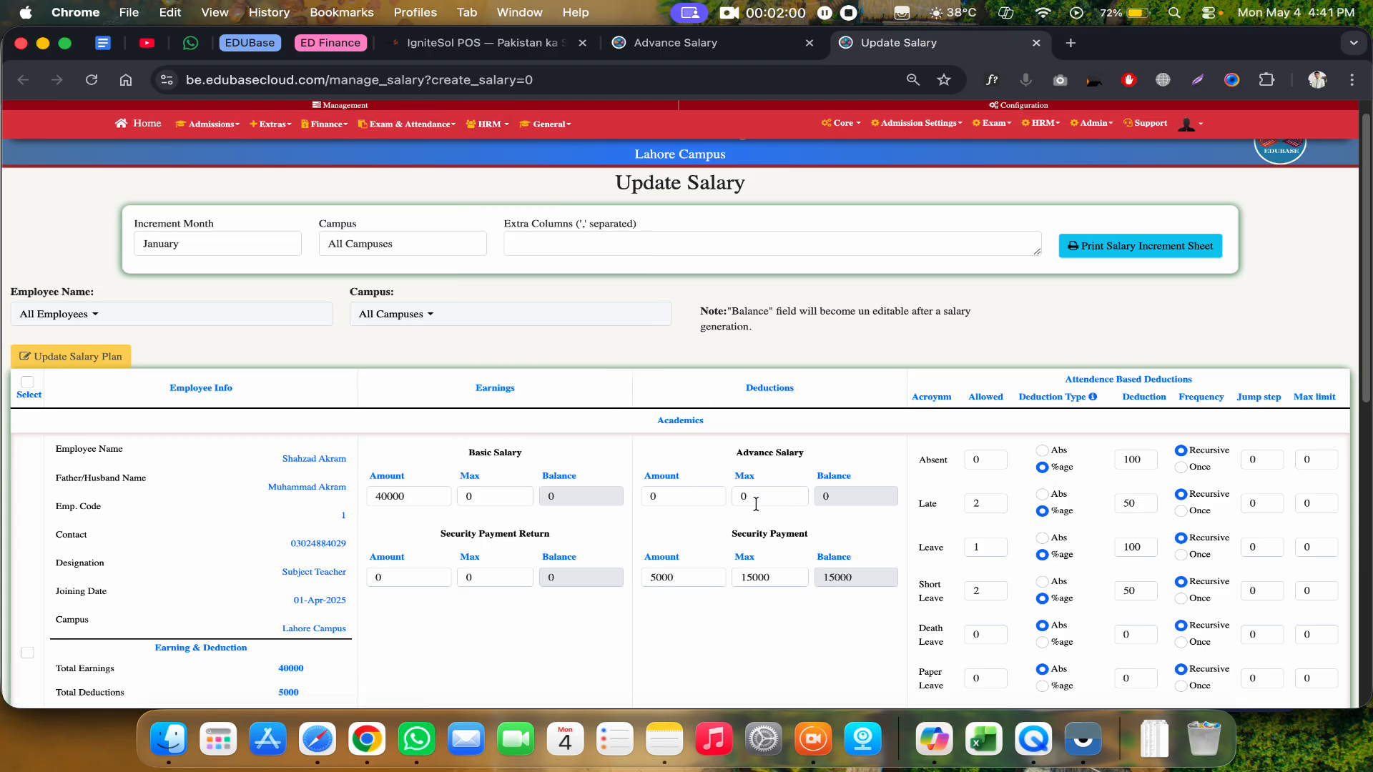
# Return to the Advance Salary list and approve the pending request
pyautogui.click(715, 44)
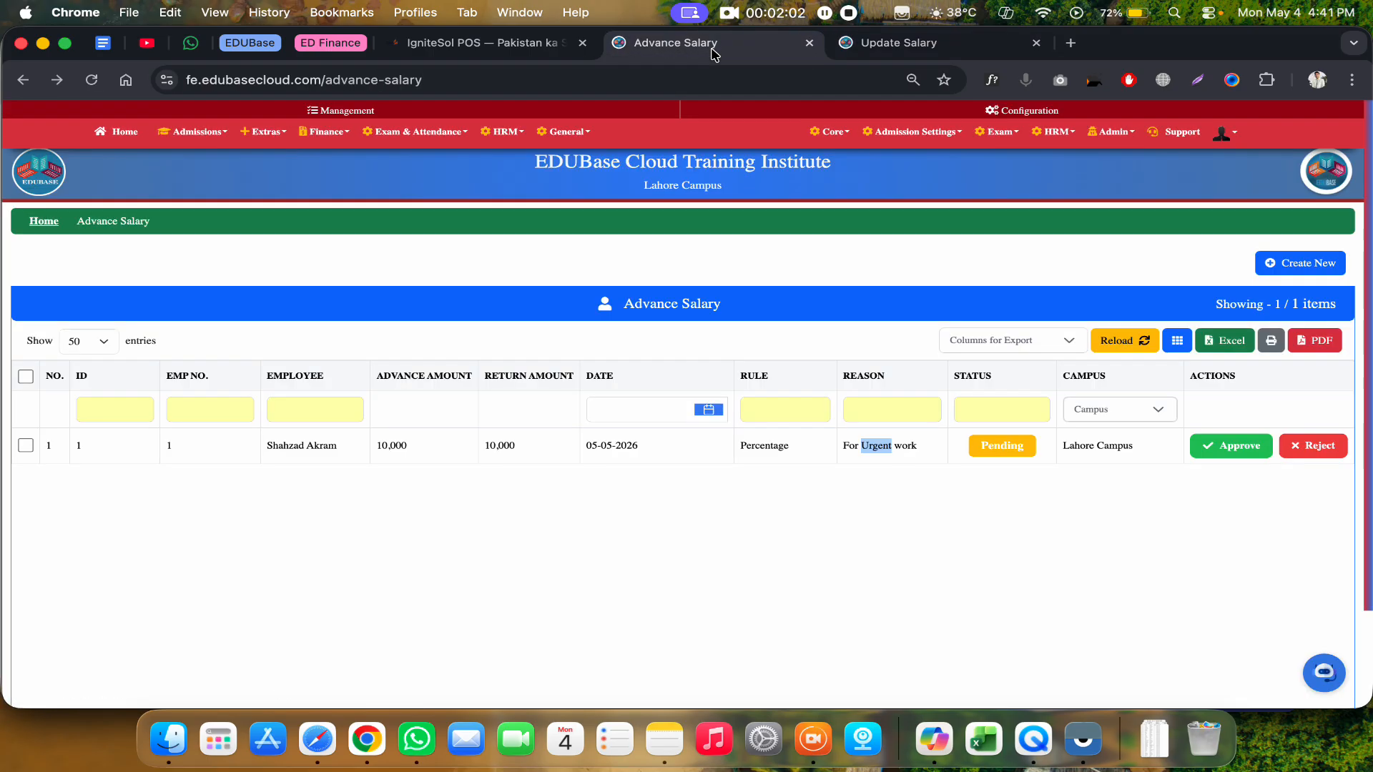
pyautogui.click(1225, 445)
pyautogui.click(790, 446)
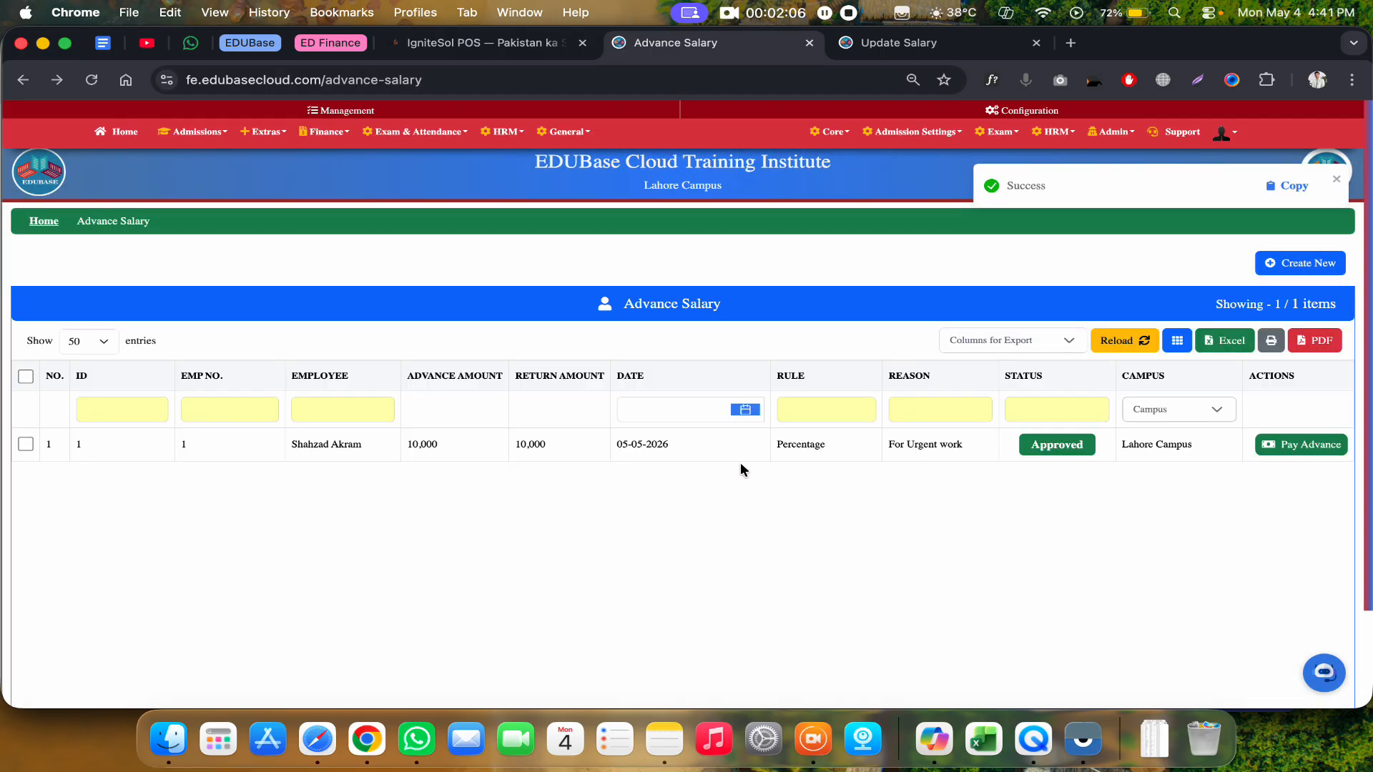
# Refresh the Update Salary page and examine the employee's Advance Salary deduction after the approval
pyautogui.click(899, 43)
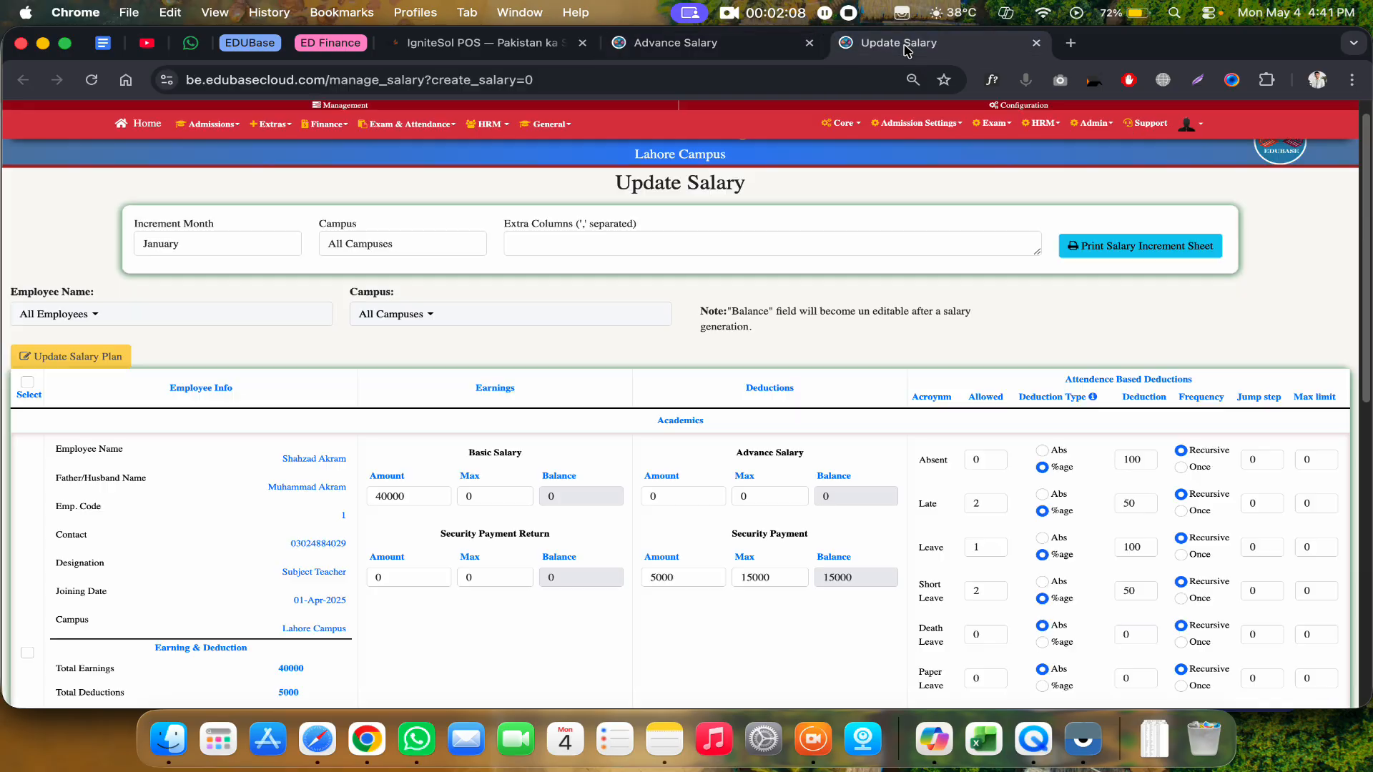
pyautogui.click(91, 80)
pyautogui.click(489, 124)
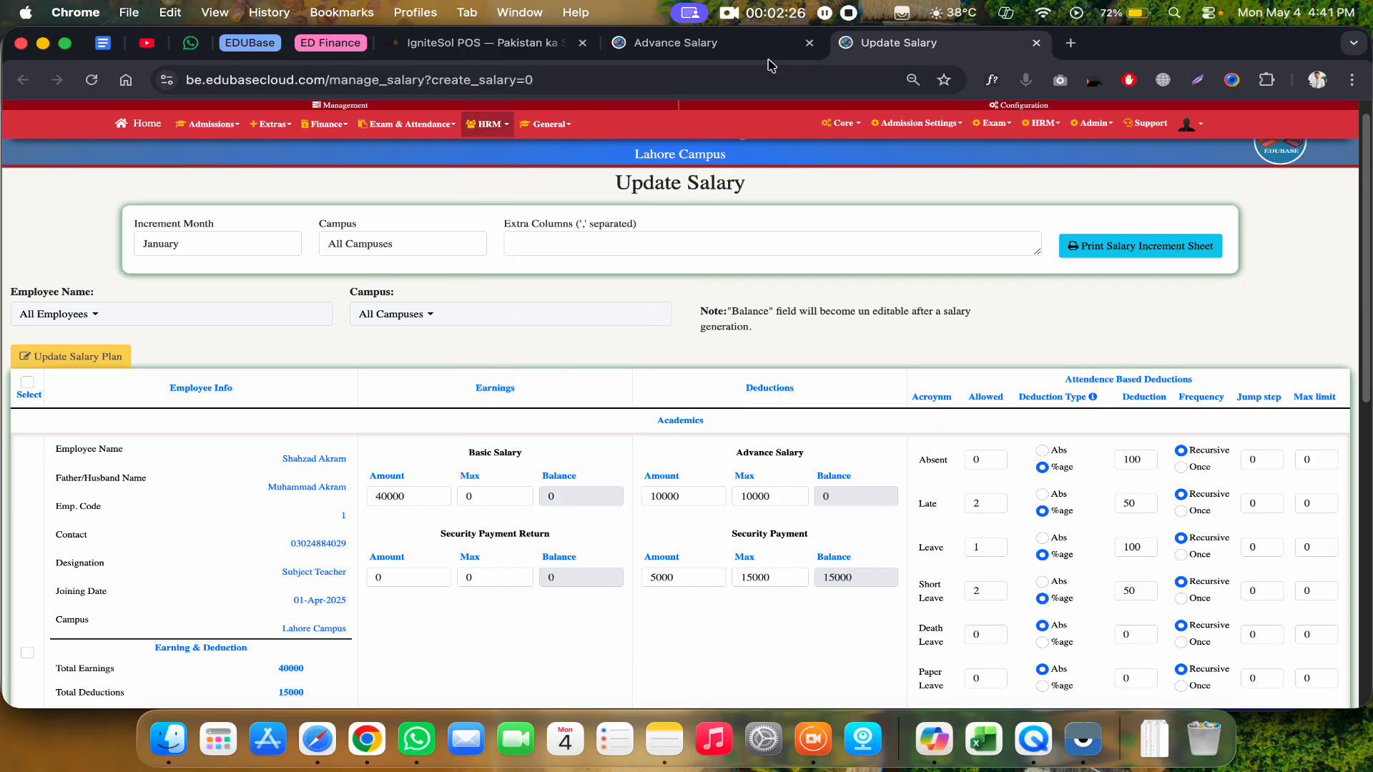
# Return to the Advance Salary list, then switch to the Vysor phone mirror to check the request's status
pyautogui.click(679, 42)
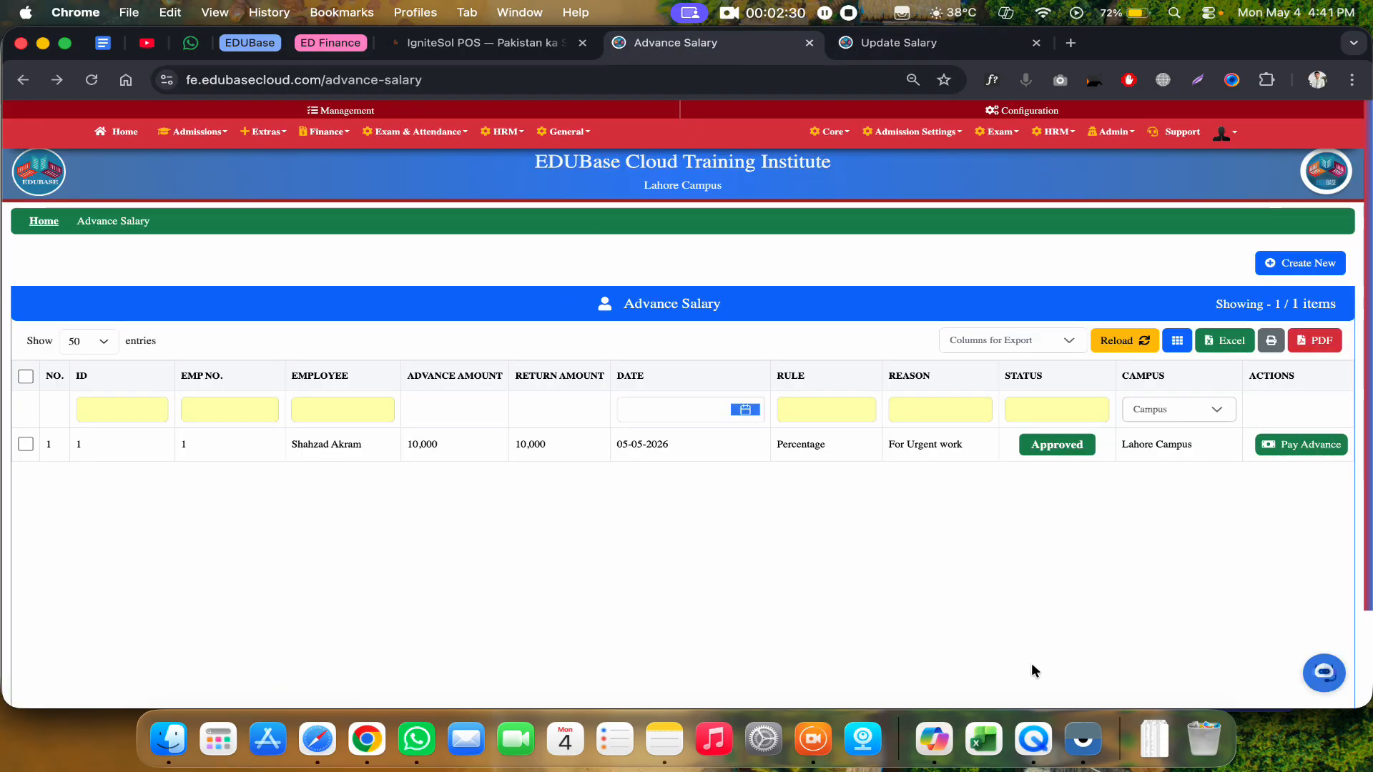
pyautogui.click(1083, 740)
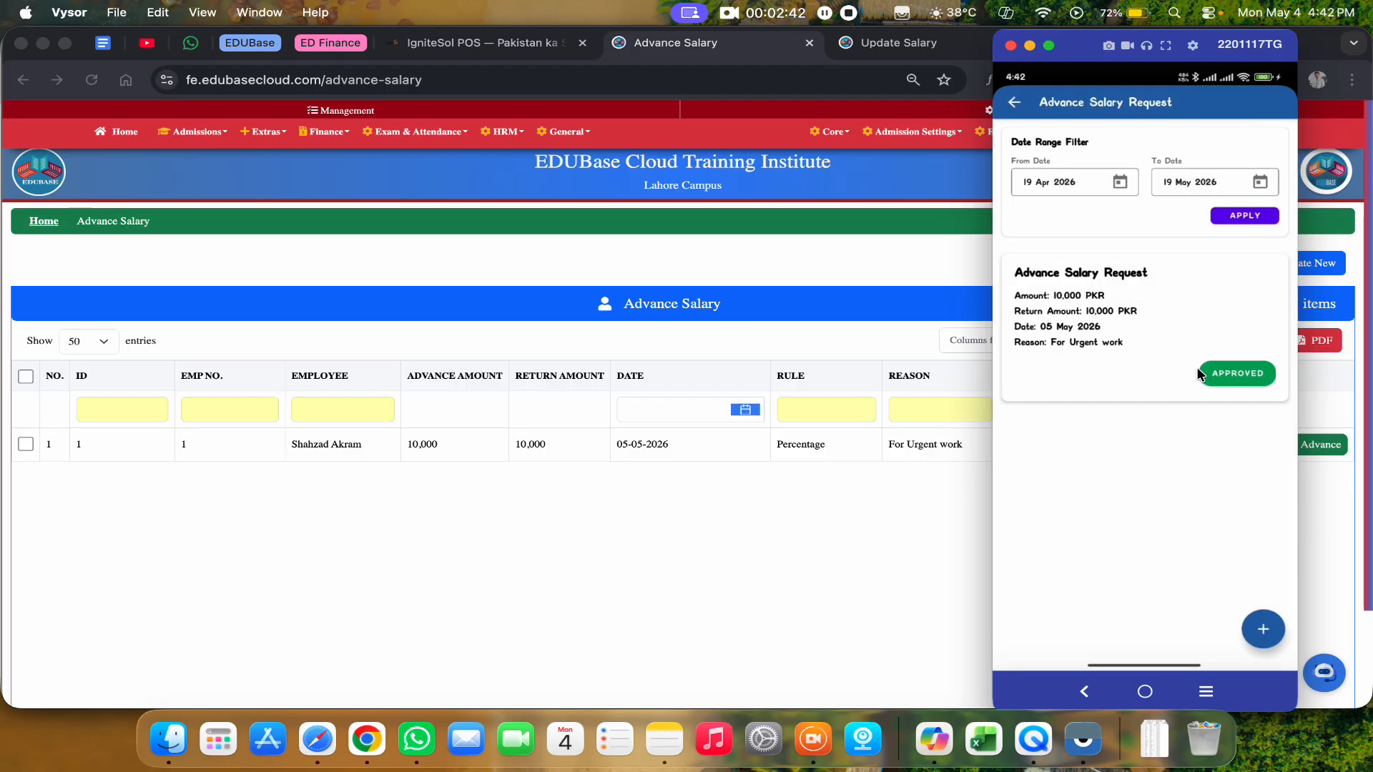
# Switch back to Chrome and open the Pay Advance Salary form for the approved request
pyautogui.click(698, 452)
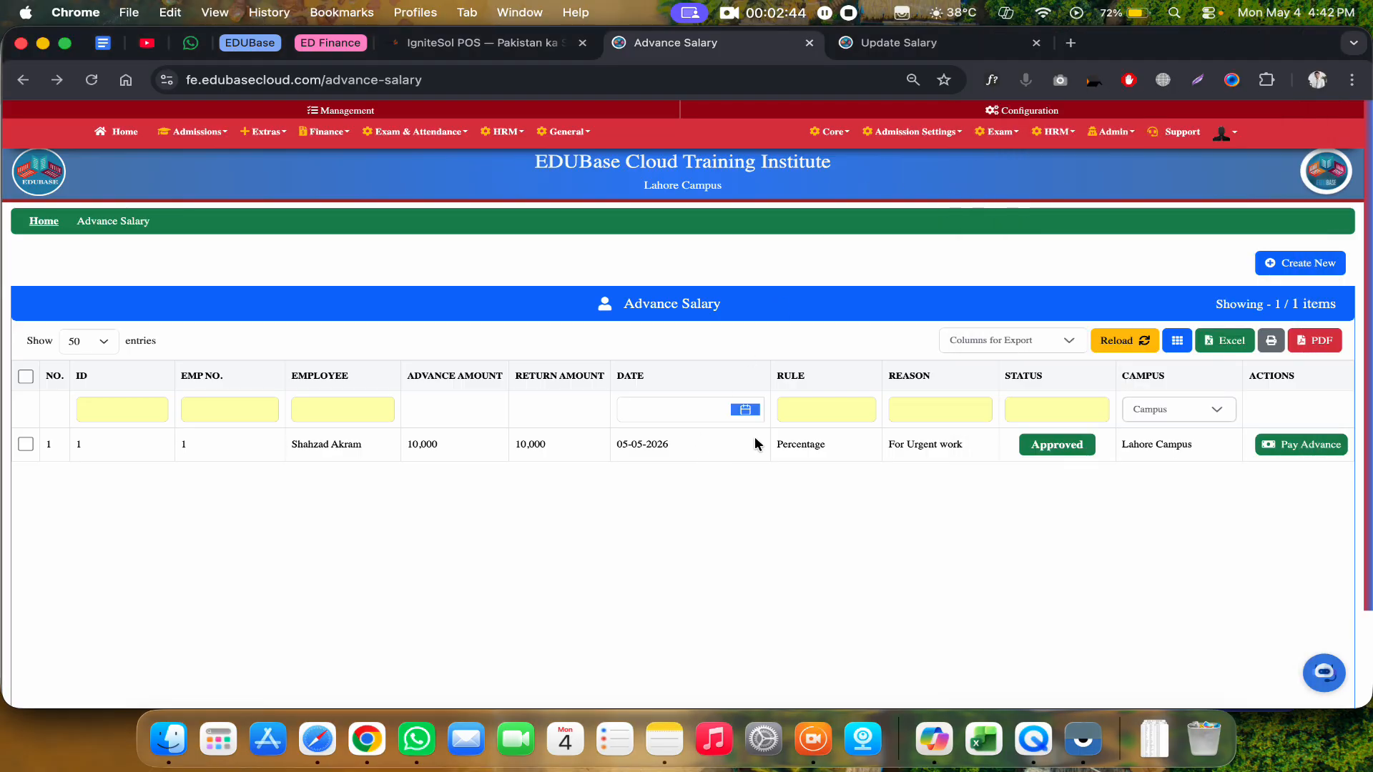
pyautogui.click(1297, 444)
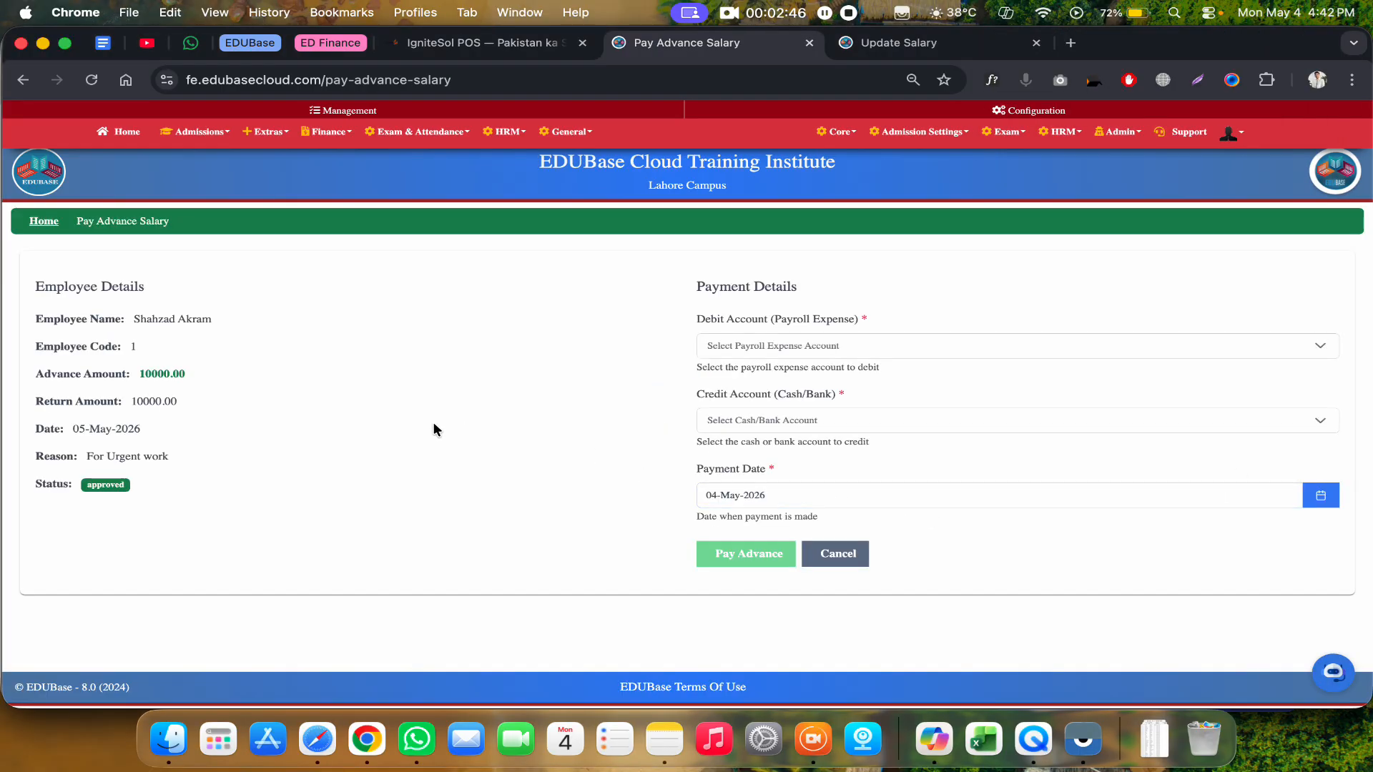
# Pay the advance with debit account 5000 - Staff Salaries, credit account 1000 - Cash in Hand and payment date 04-May-2026
pyautogui.click(862, 346)
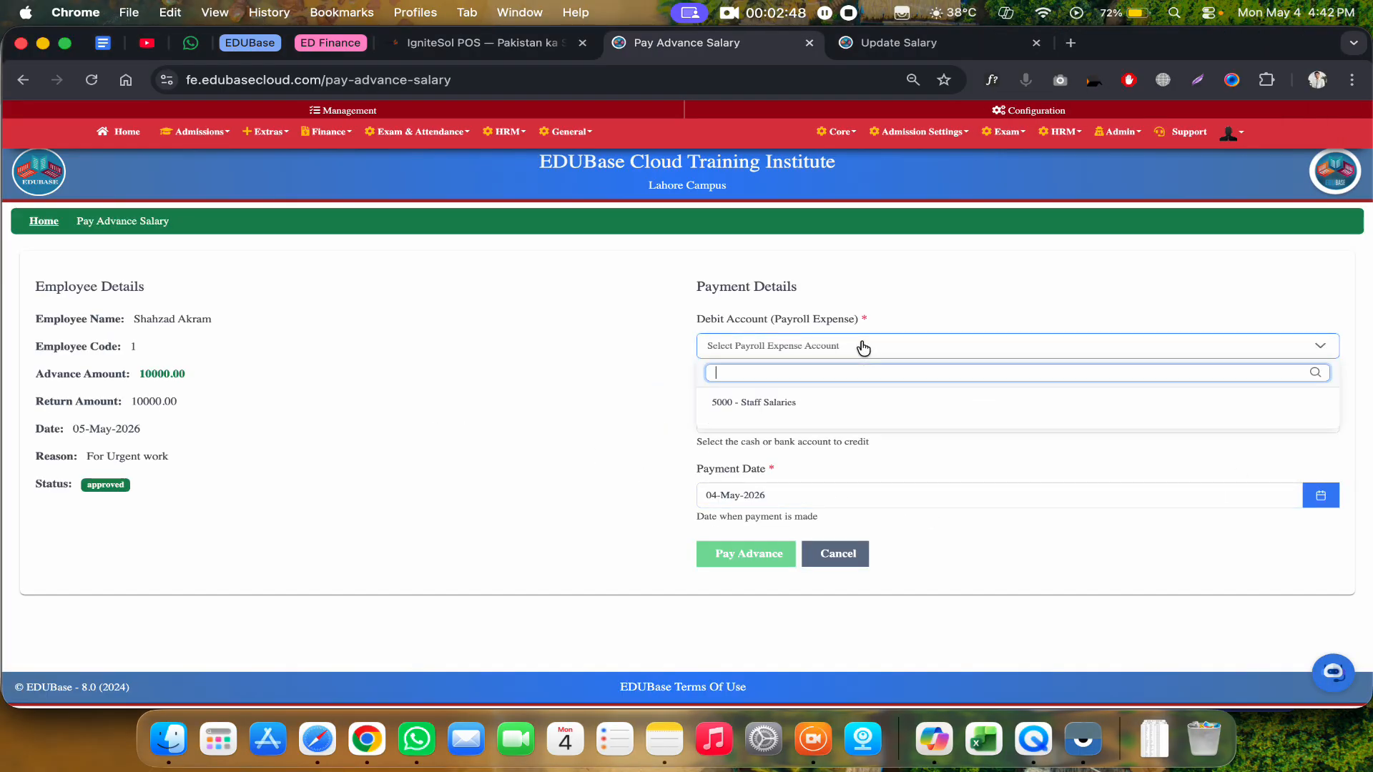
pyautogui.click(805, 401)
pyautogui.click(804, 428)
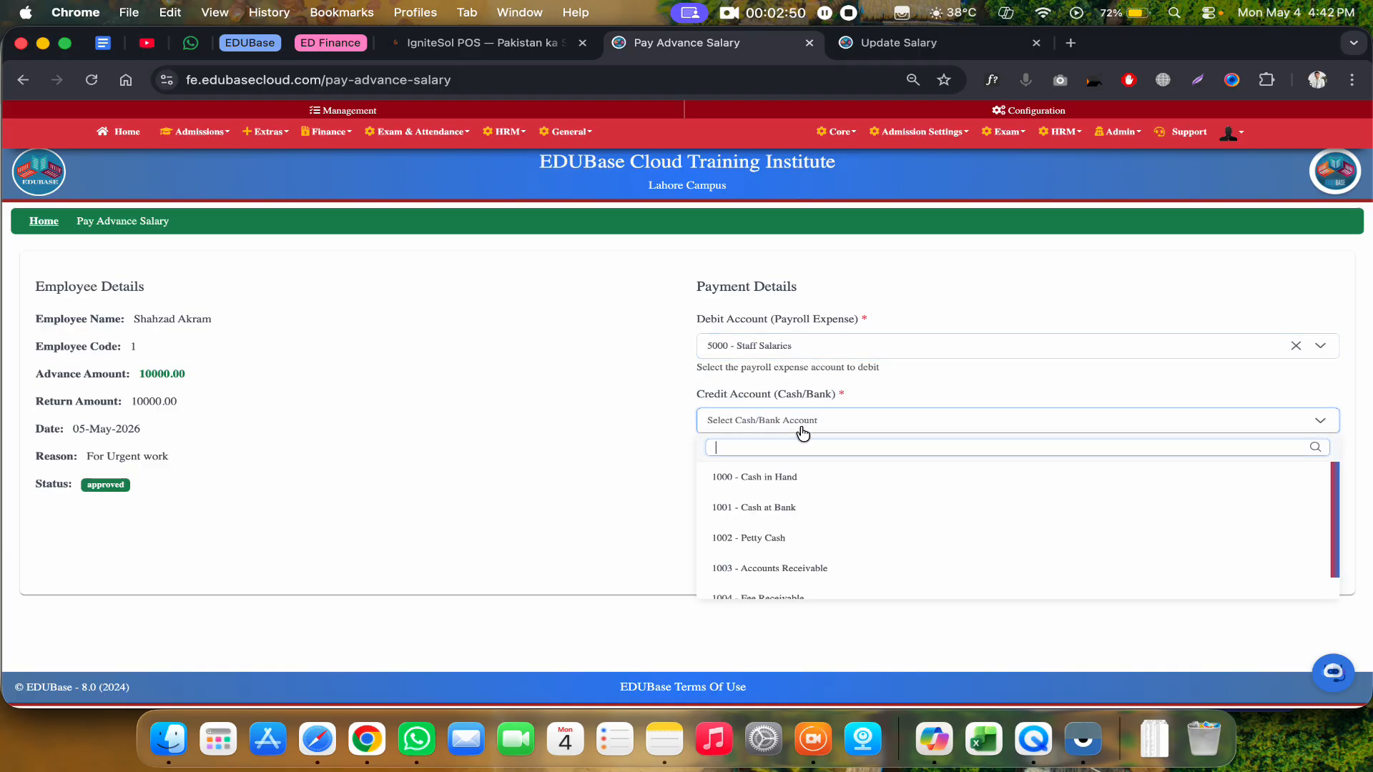
pyautogui.click(789, 474)
pyautogui.click(750, 494)
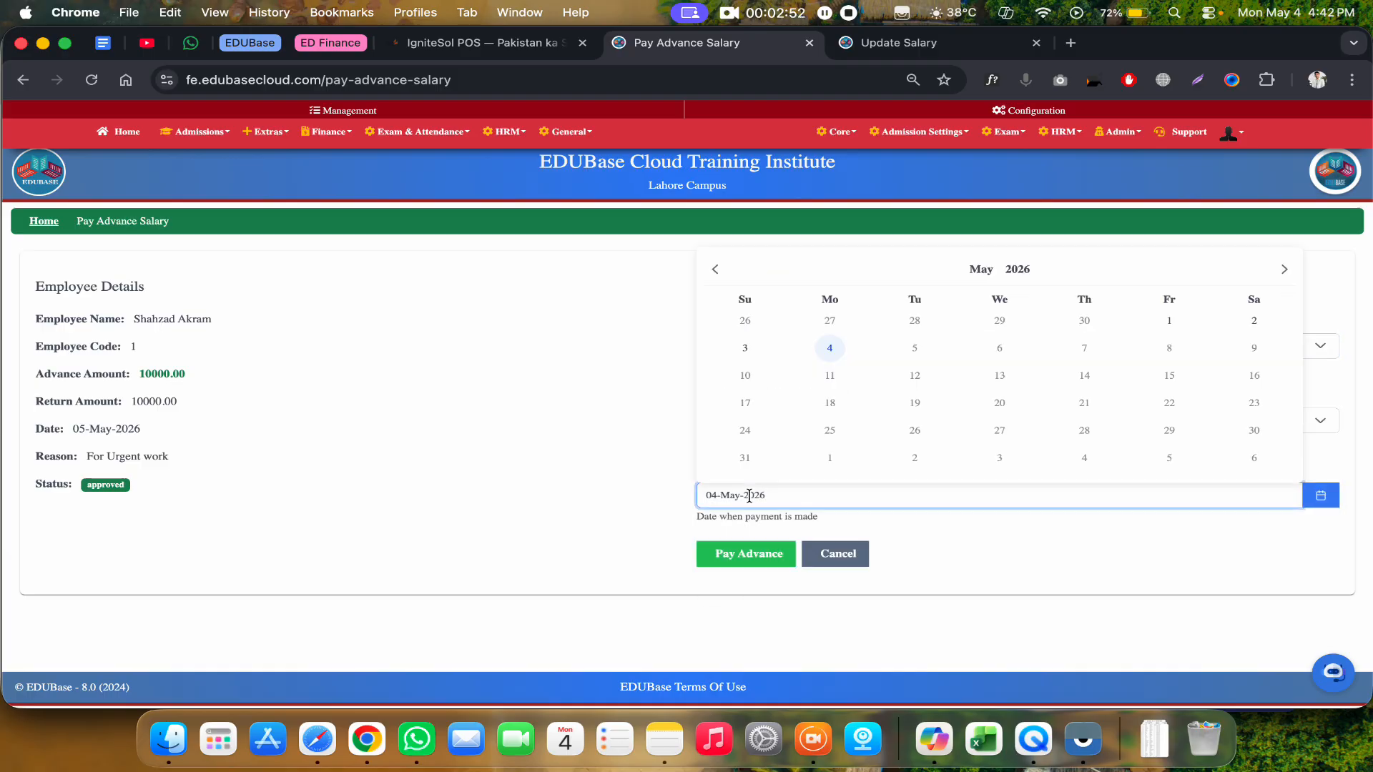
pyautogui.click(828, 350)
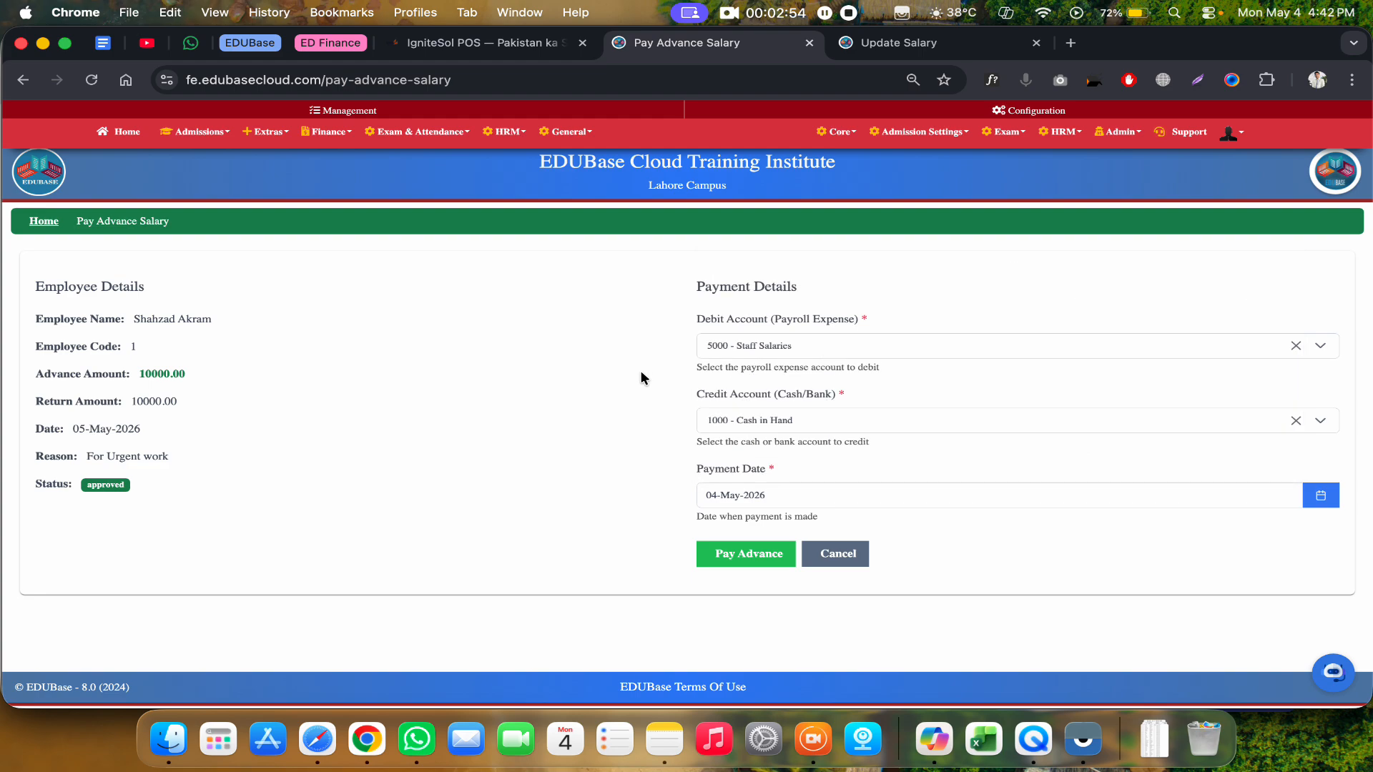
pyautogui.click(752, 558)
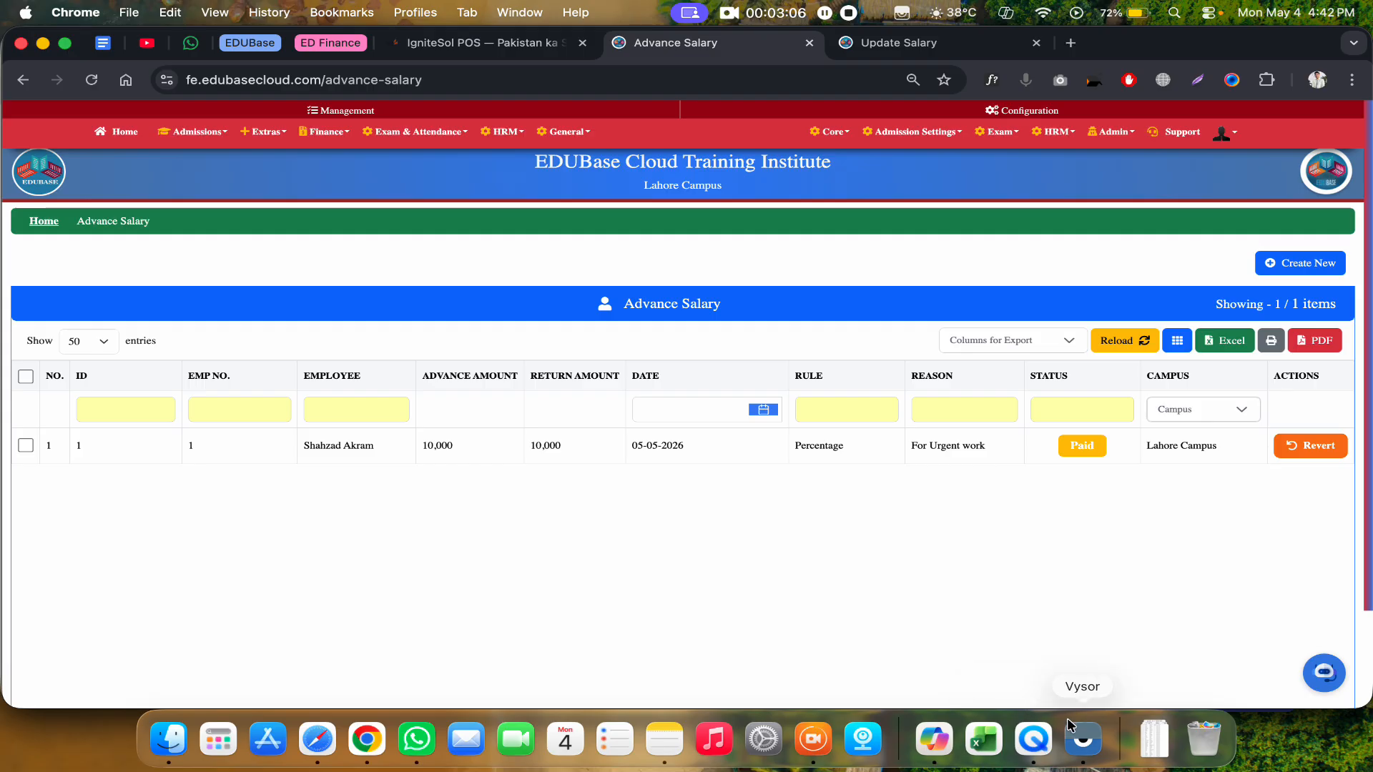
# Switch to the Vysor phone mirror, check the advance salary request's status in the mobile app, and return to Chrome
pyautogui.click(1084, 736)
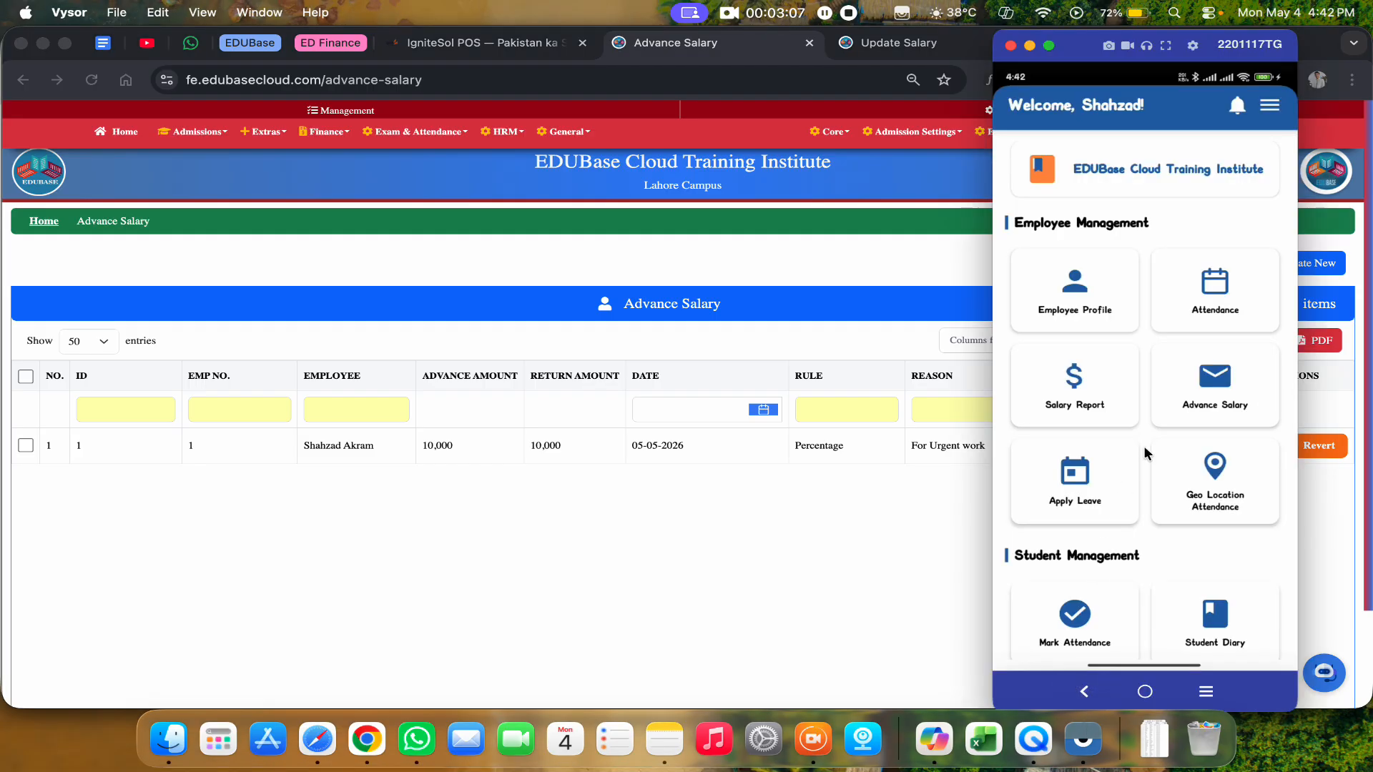
pyautogui.click(1208, 409)
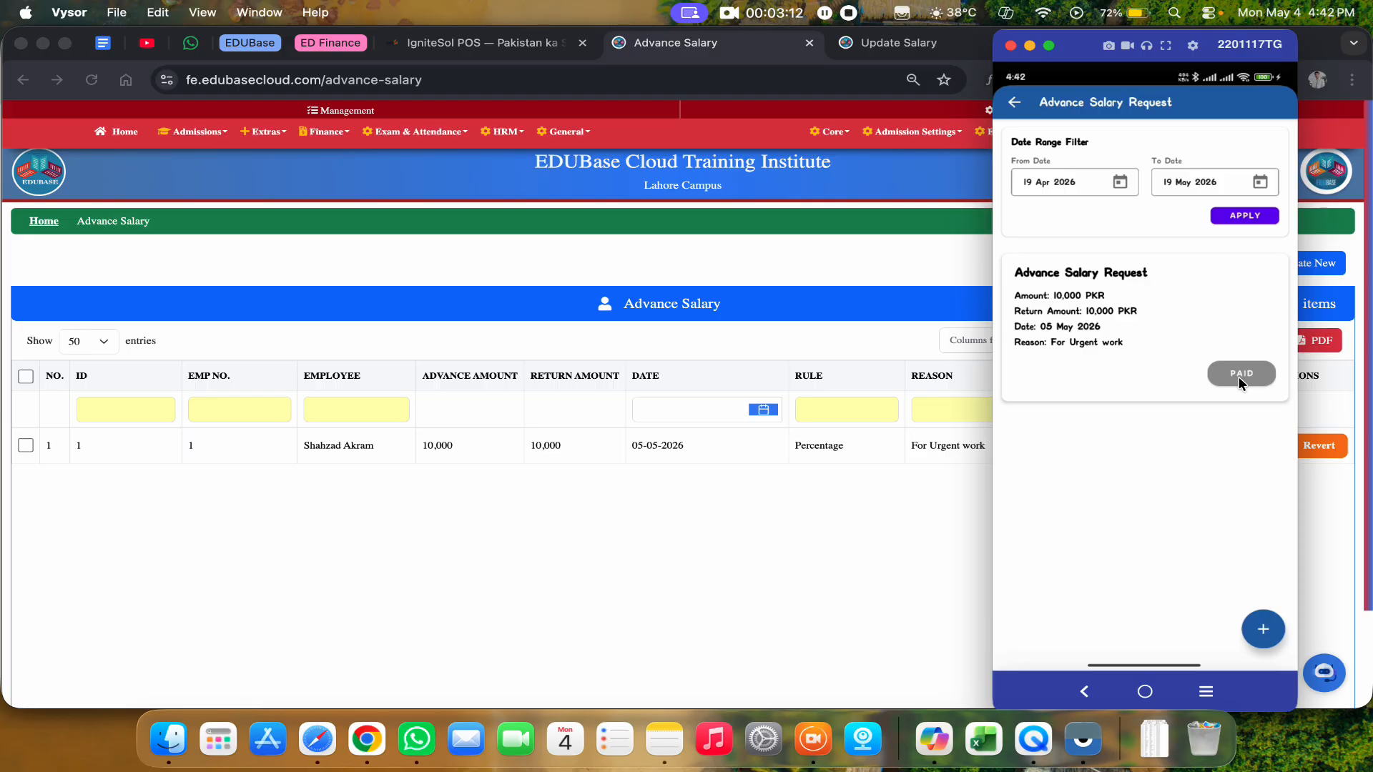
pyautogui.click(806, 514)
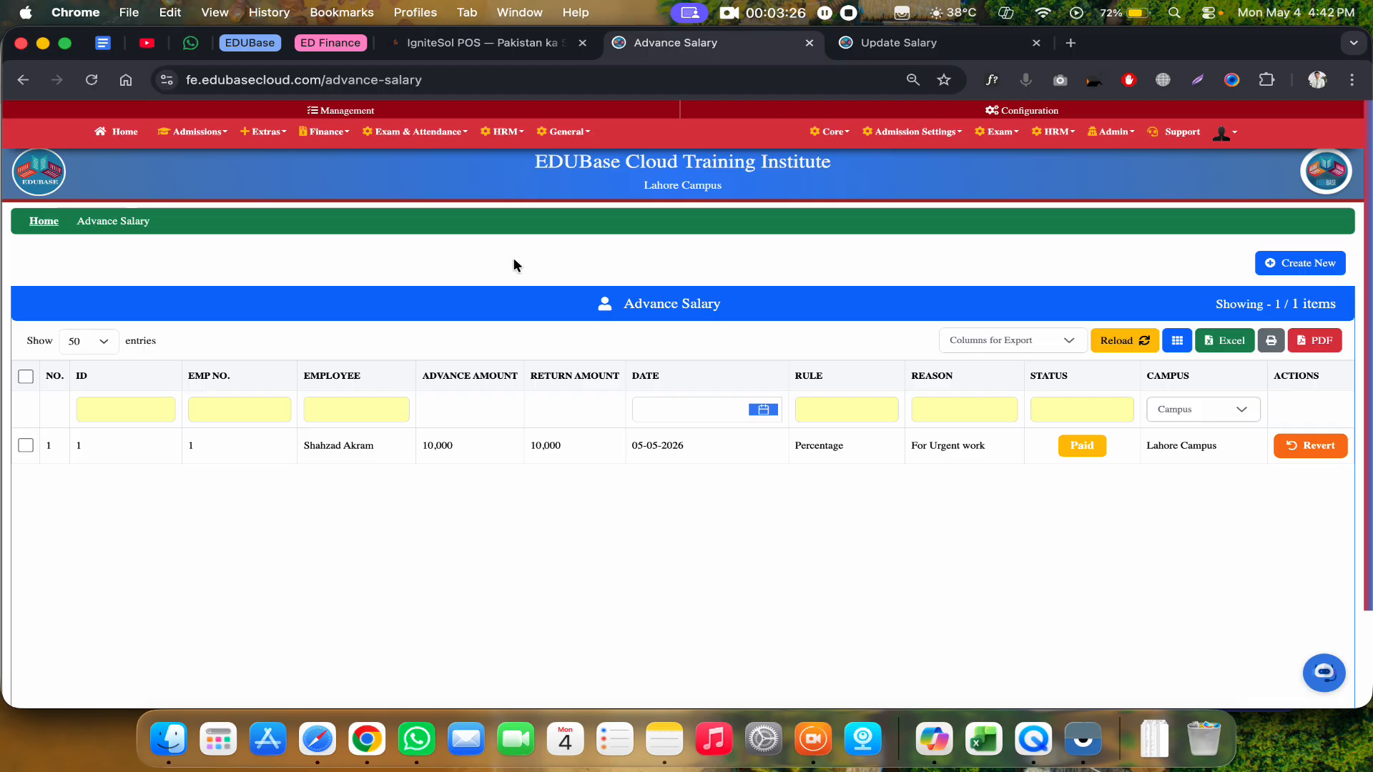
# Open the Calculate/Generate Salary page and show the employees for salary month May-2026
pyautogui.click(502, 132)
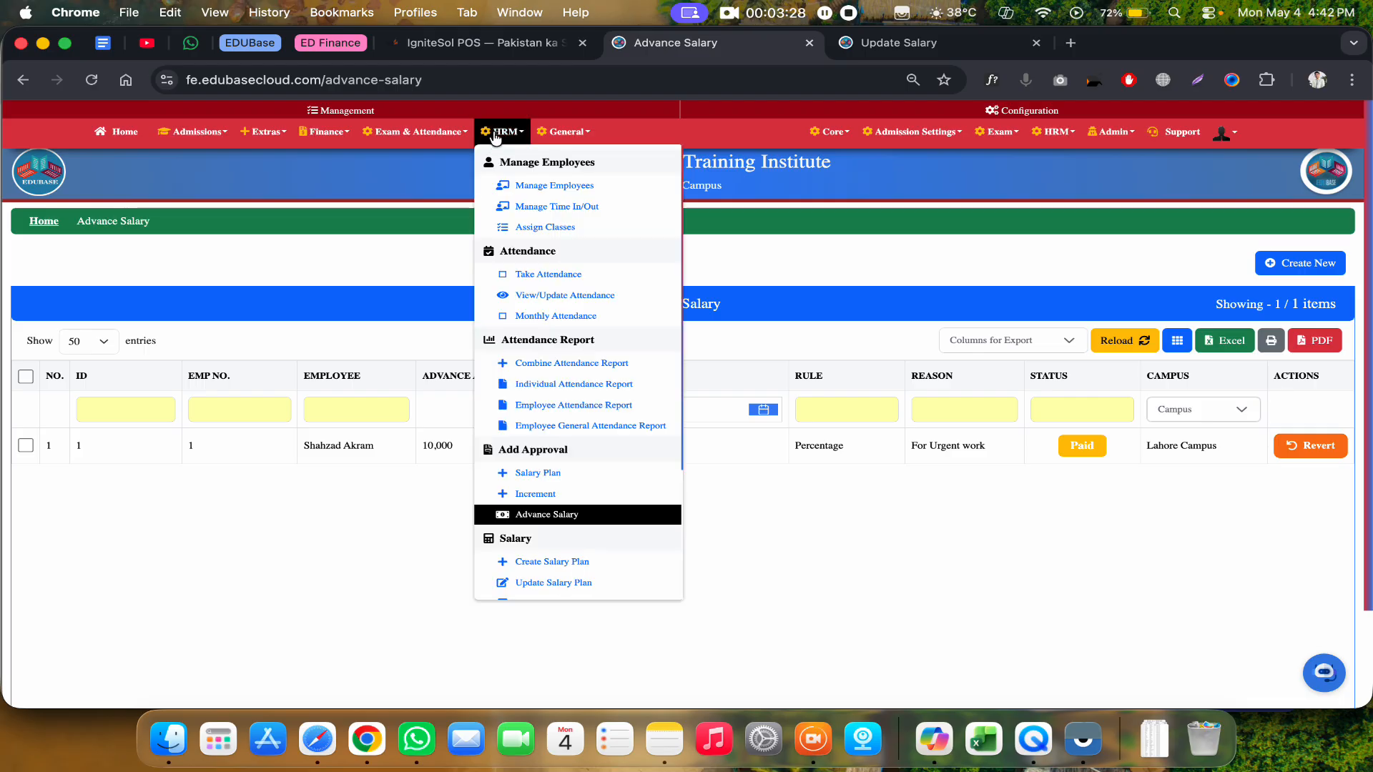
pyautogui.scroll(-3, 581, 429)
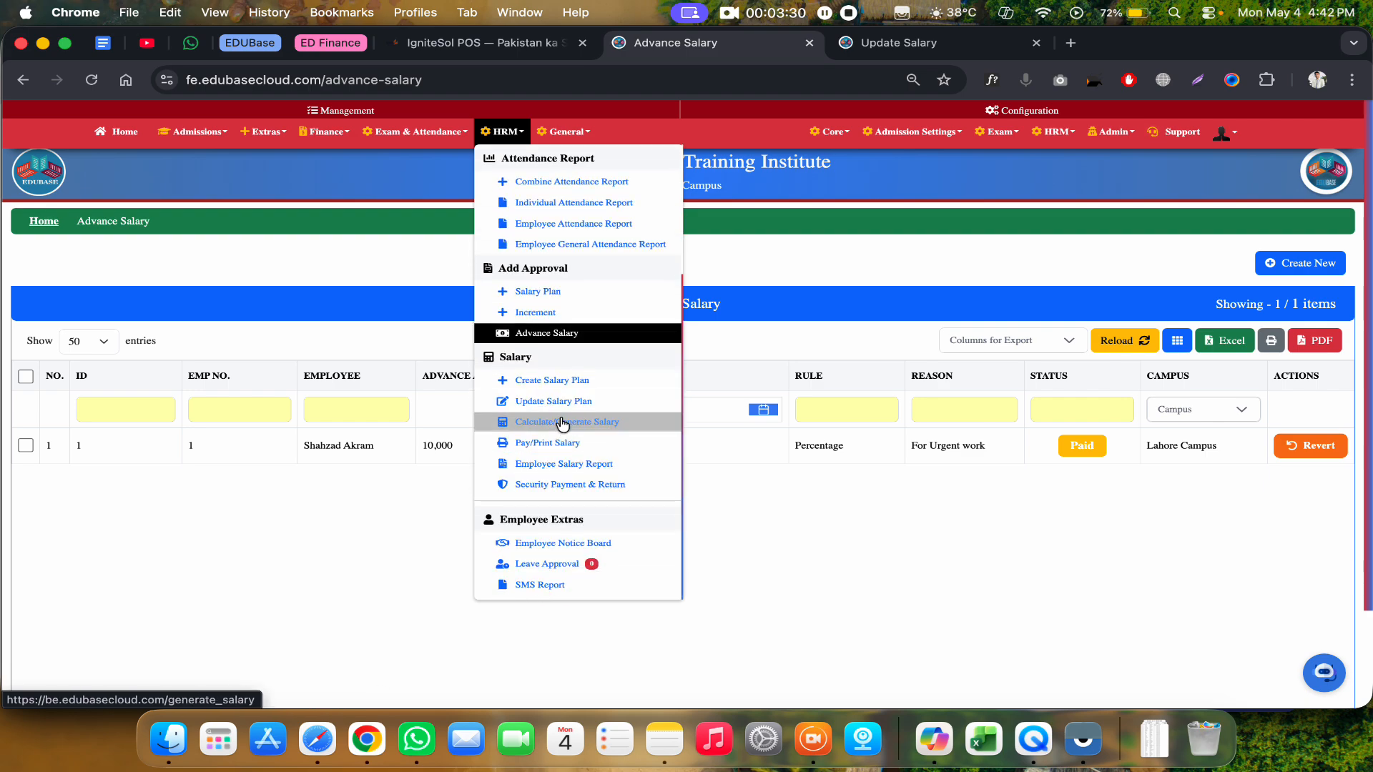
pyautogui.click(547, 442)
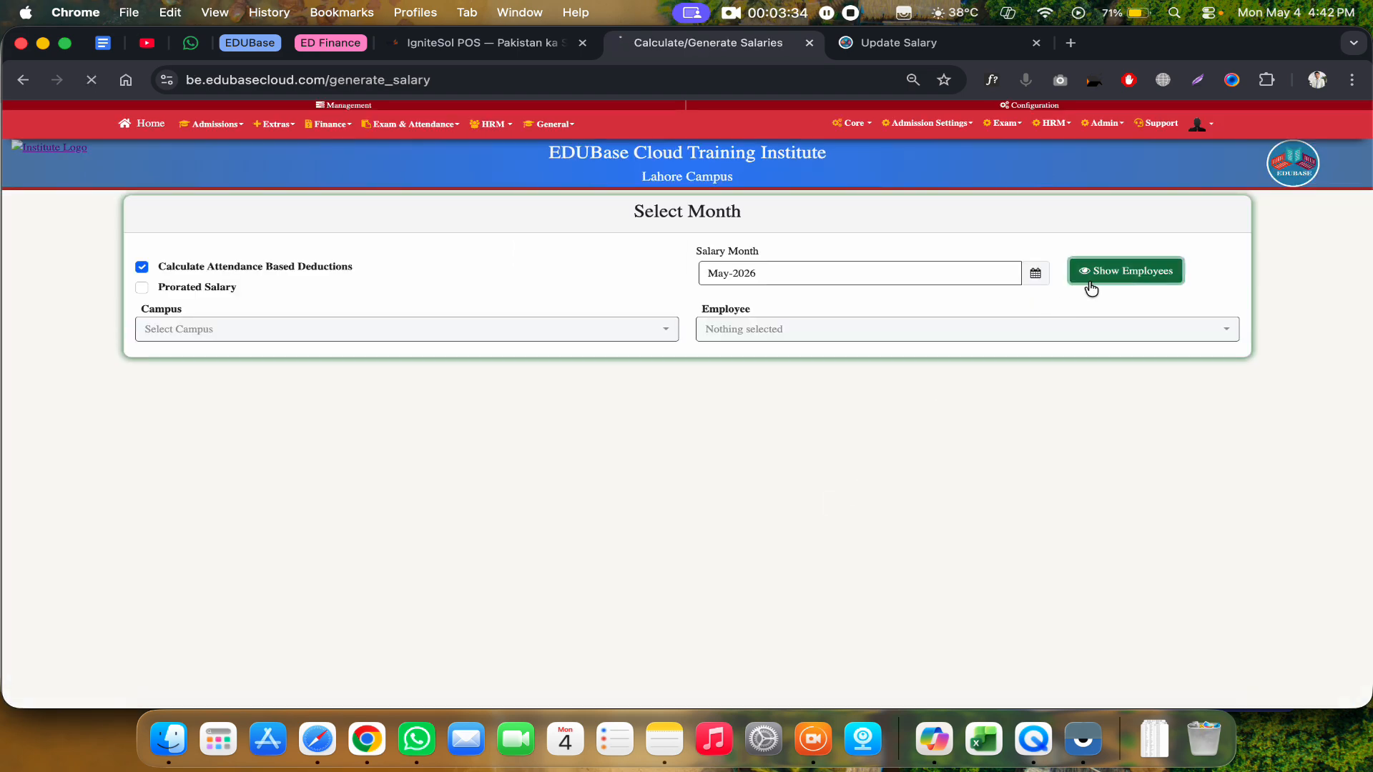
pyautogui.click(1090, 275)
# Calculate the May-2026 salary for employee #1 and examine the Advance Salary deduction in the calculation
pyautogui.click(86, 509)
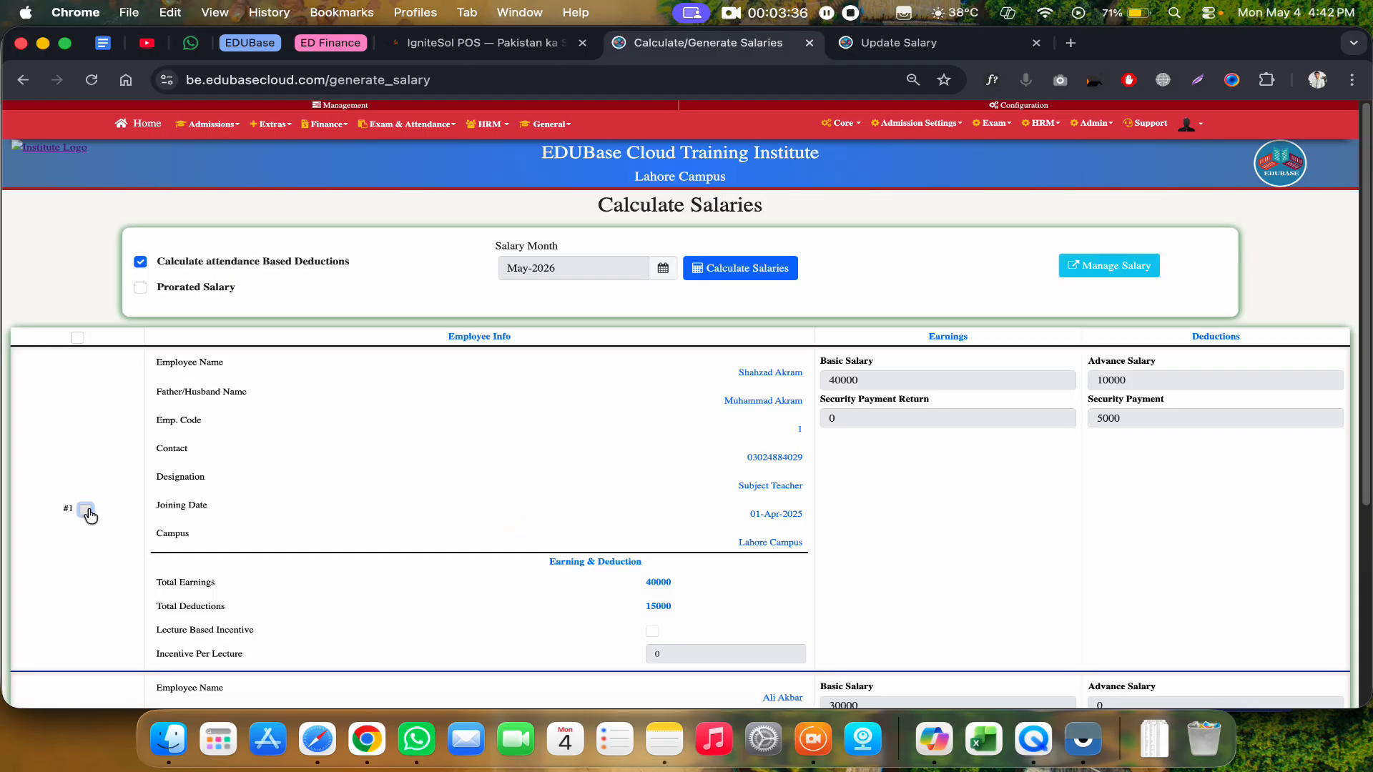
pyautogui.click(740, 268)
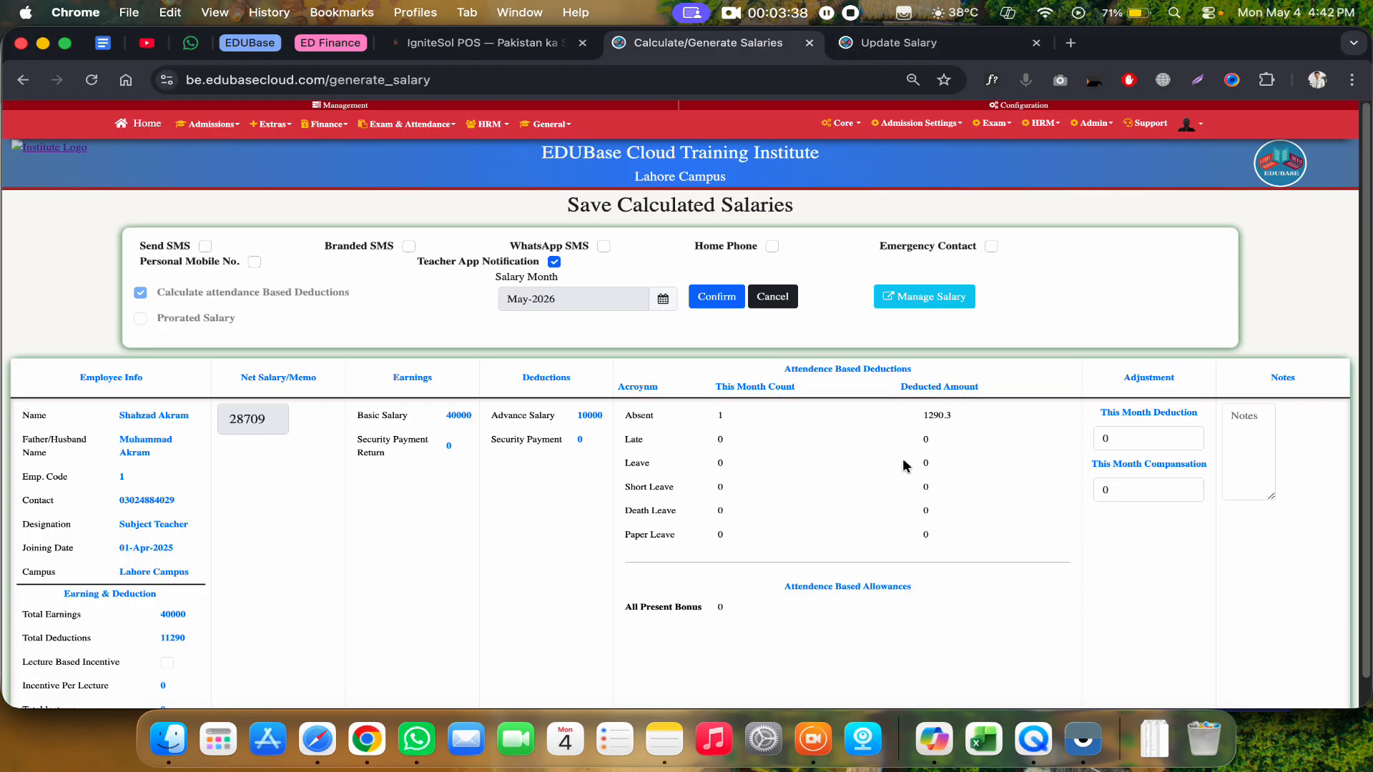
pyautogui.doubleClick(590, 415)
pyautogui.scroll(-1, 583, 543)
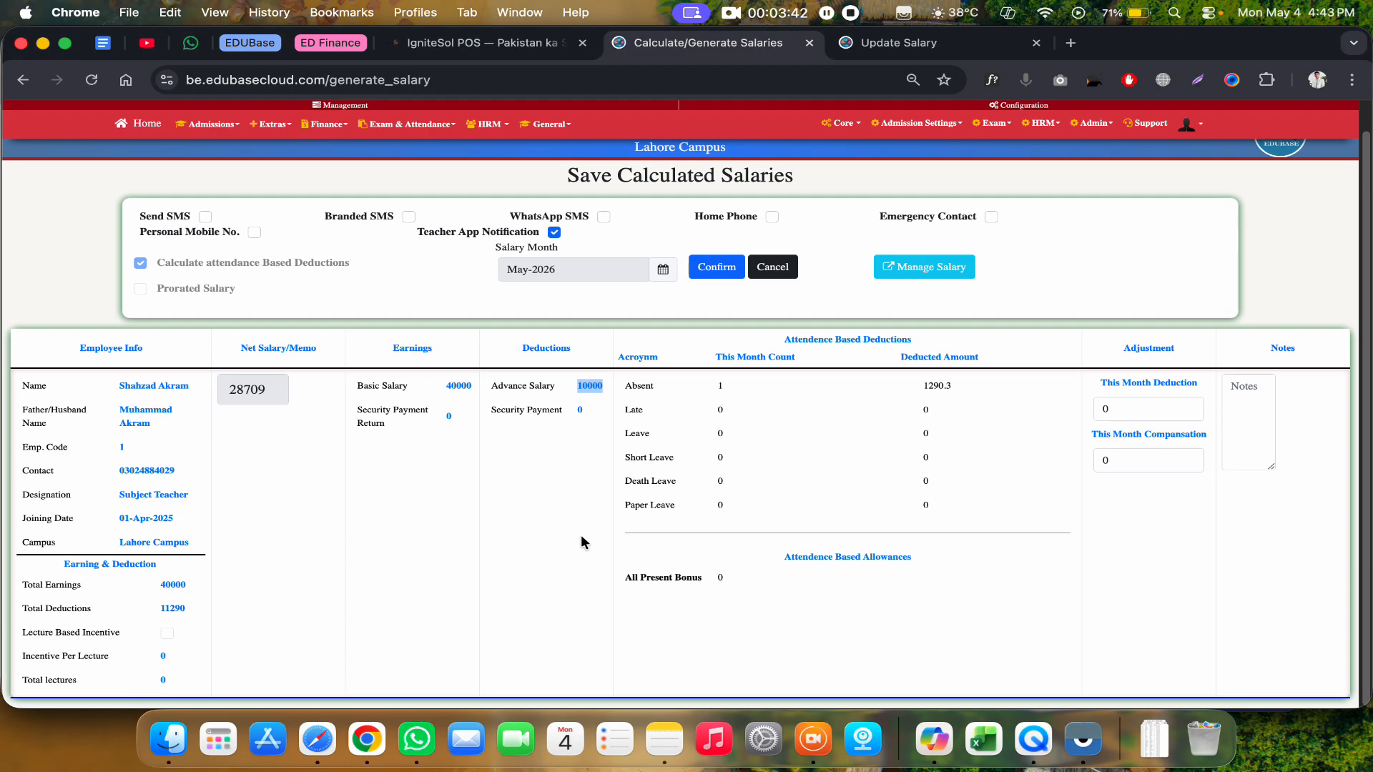